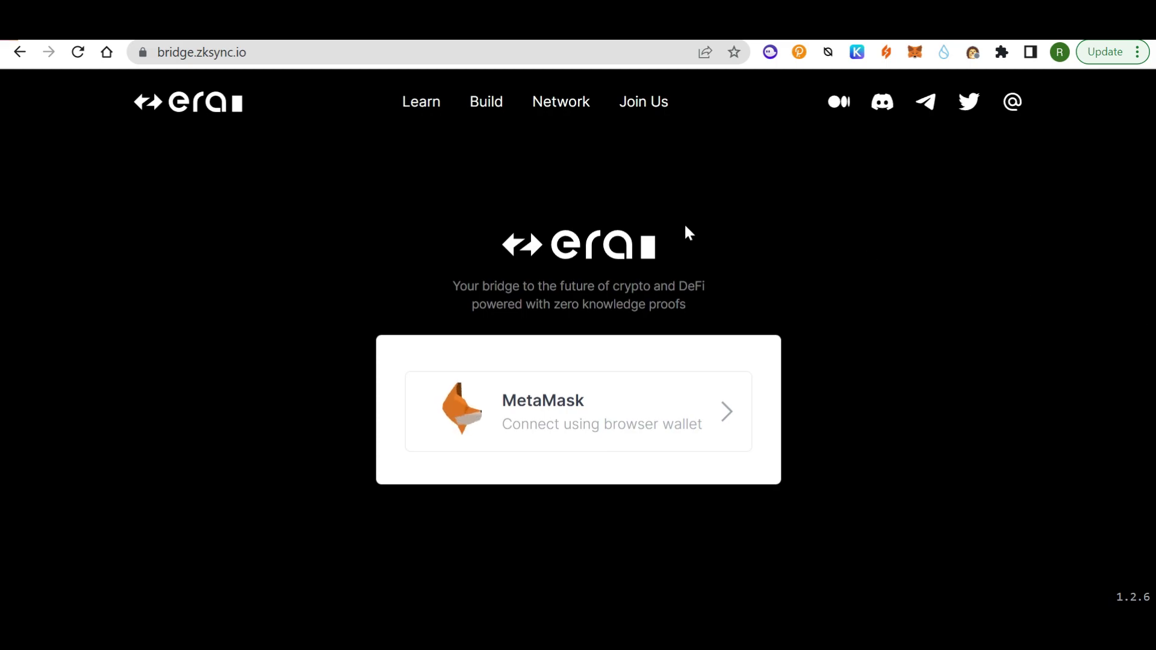
- Open the zkSync Era (V2) Wallet Portal from the site's network links
mouse_move(546, 108)
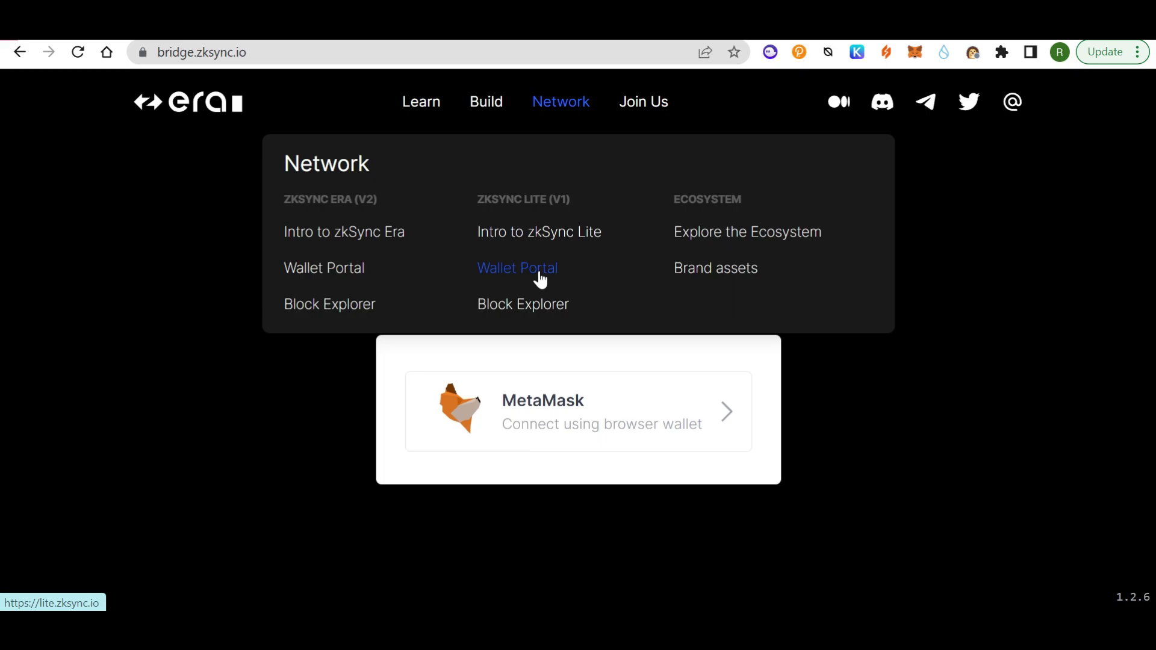
mouse_move(421, 102)
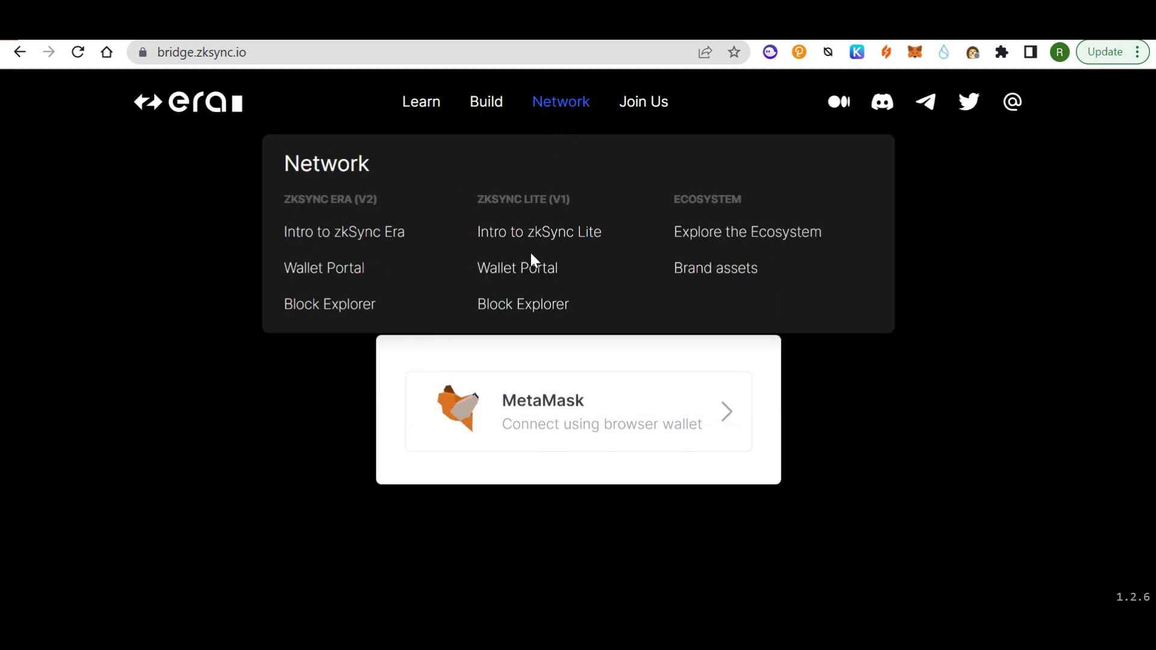
drag(378, 199, 312, 199)
drag(571, 199, 498, 200)
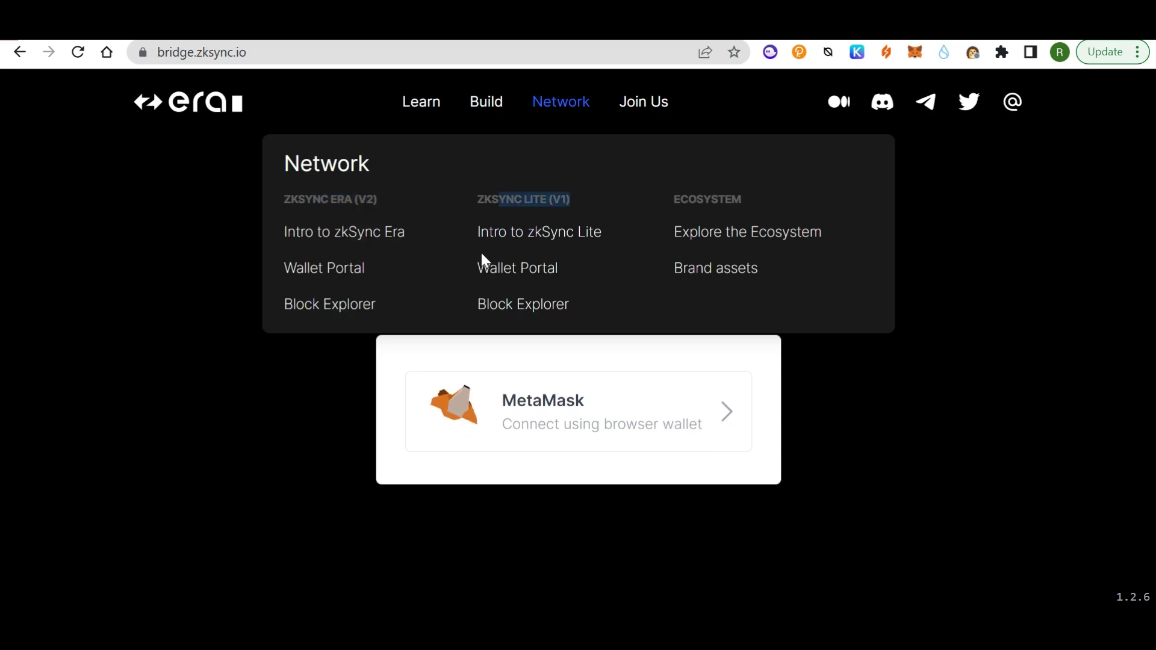
click(327, 274)
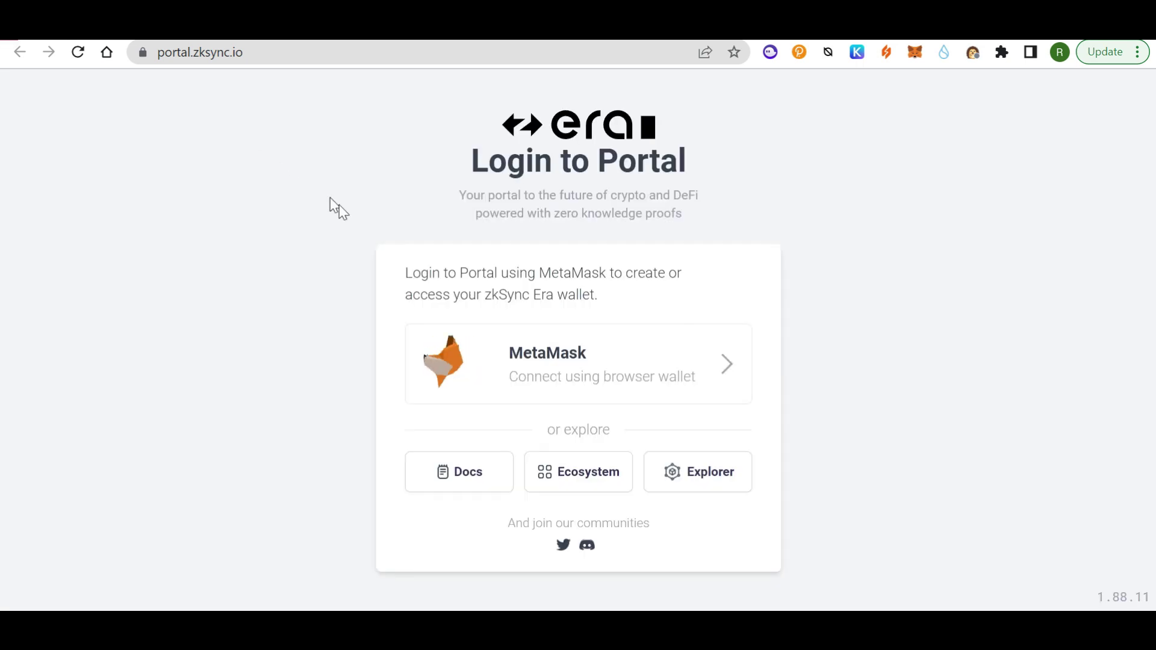
- Log in to the portal with MetaMask, connecting Account 1 to the site
click(558, 361)
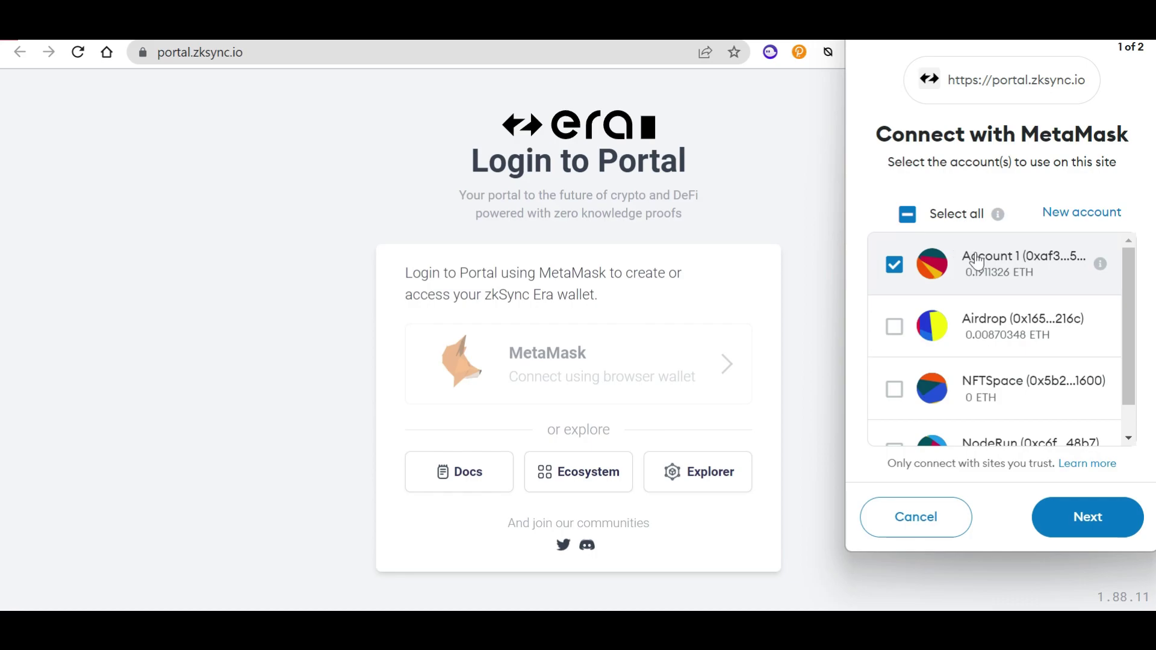
click(1078, 516)
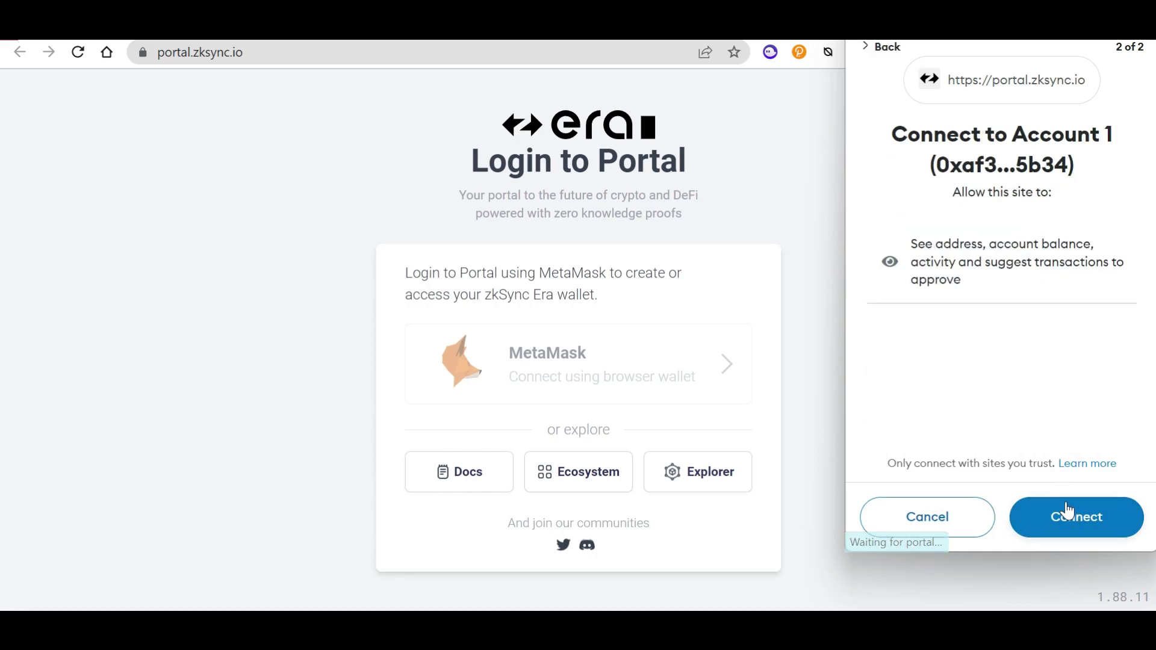
click(1070, 513)
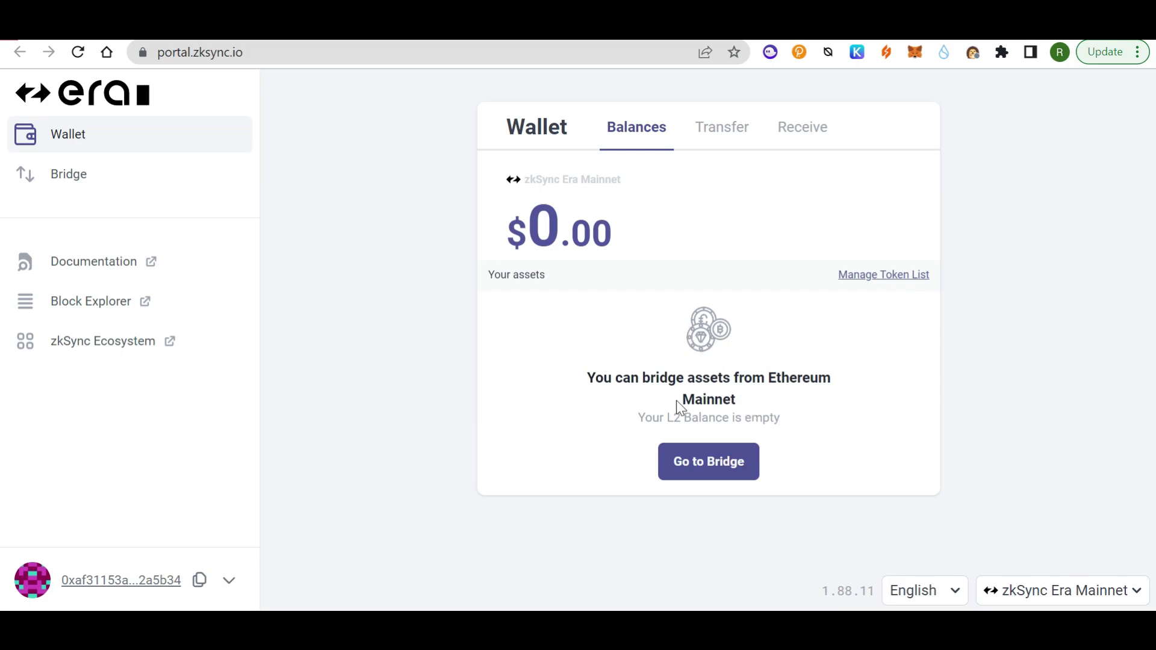
- Go to the bridge and set up a deposit of 0.005 ETH from Ethereum Mainnet to zkSync Era Mainnet
drag(722, 400, 784, 406)
click(530, 346)
click(696, 468)
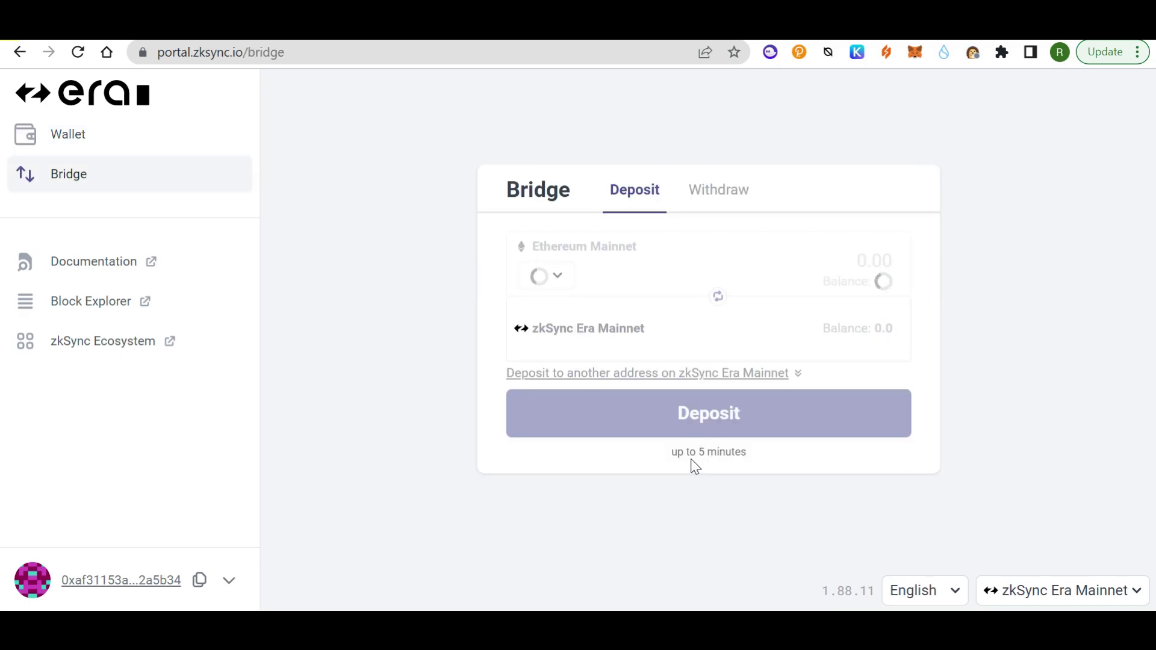
click(589, 288)
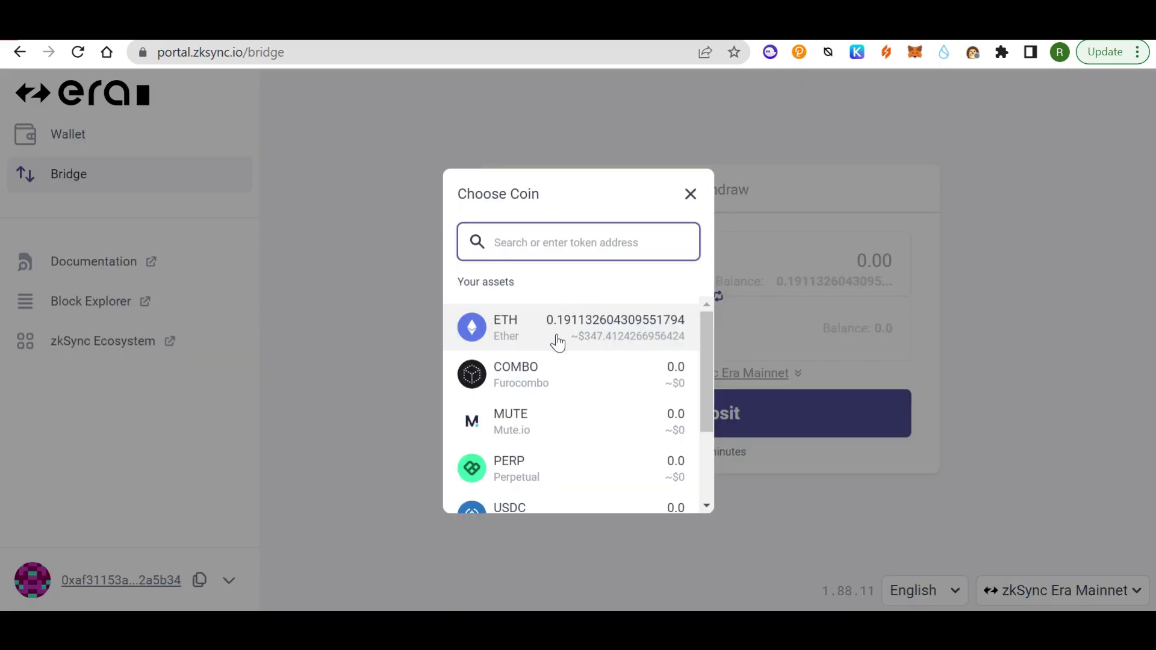
click(541, 341)
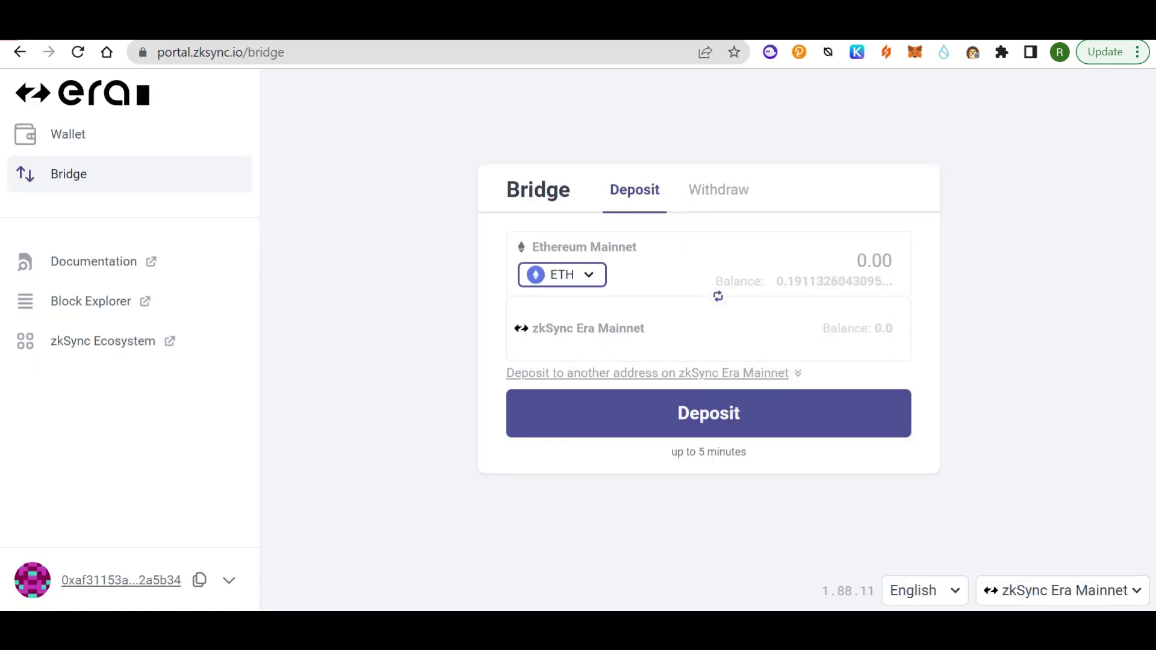
text(0.005)
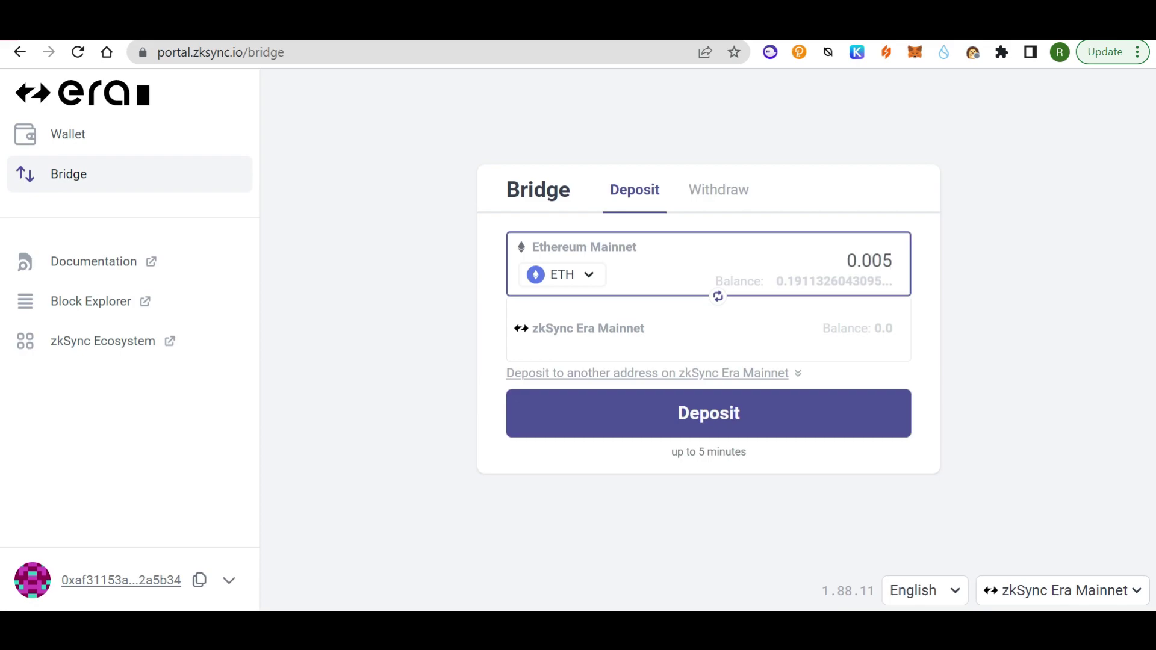
click(948, 306)
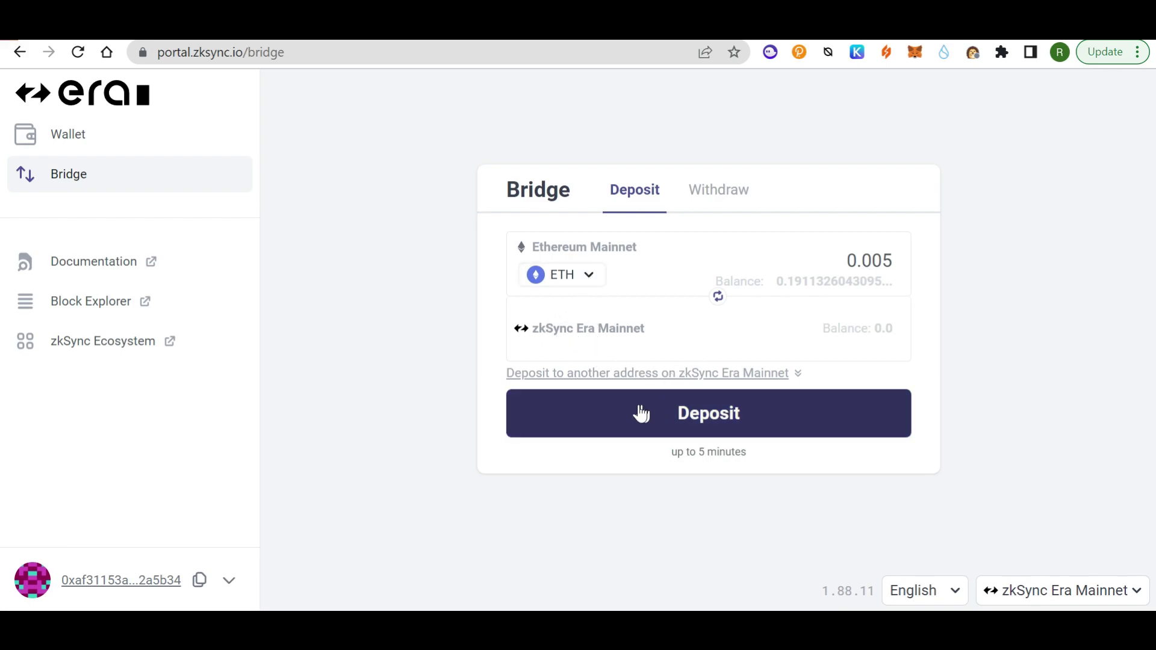
- Submit the bridge deposit and confirm its contract interaction in MetaMask after reviewing the gas fee
click(693, 427)
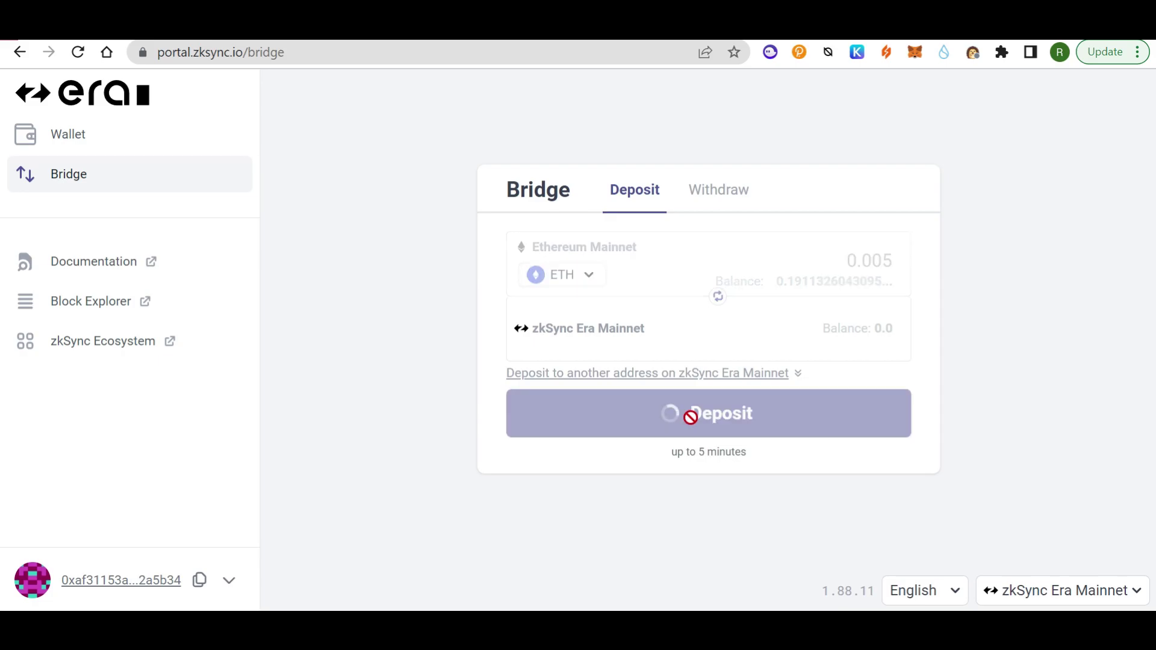
drag(750, 458, 684, 456)
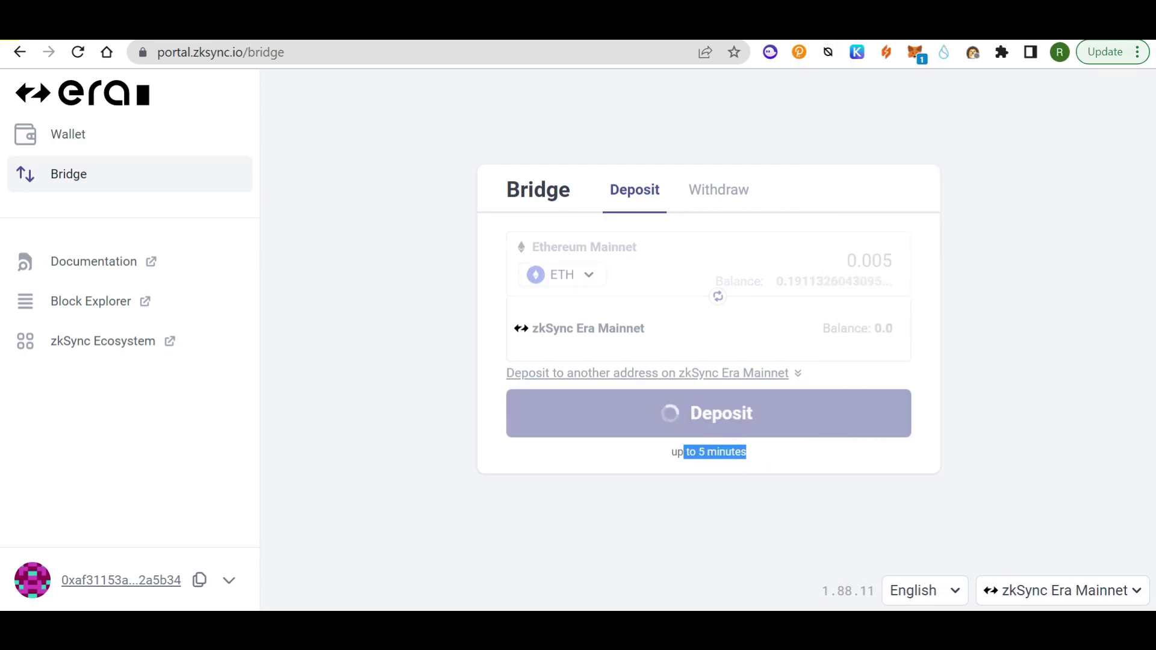
key(alt+Tab)
scroll(1002, 397, down, 1)
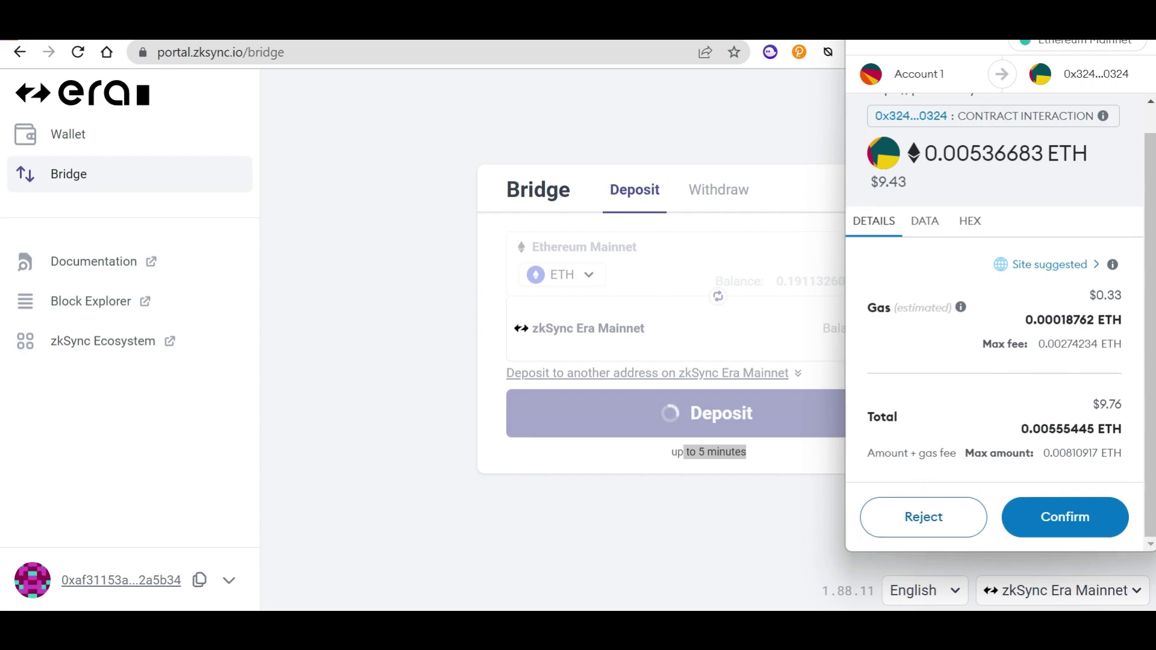
click(1048, 536)
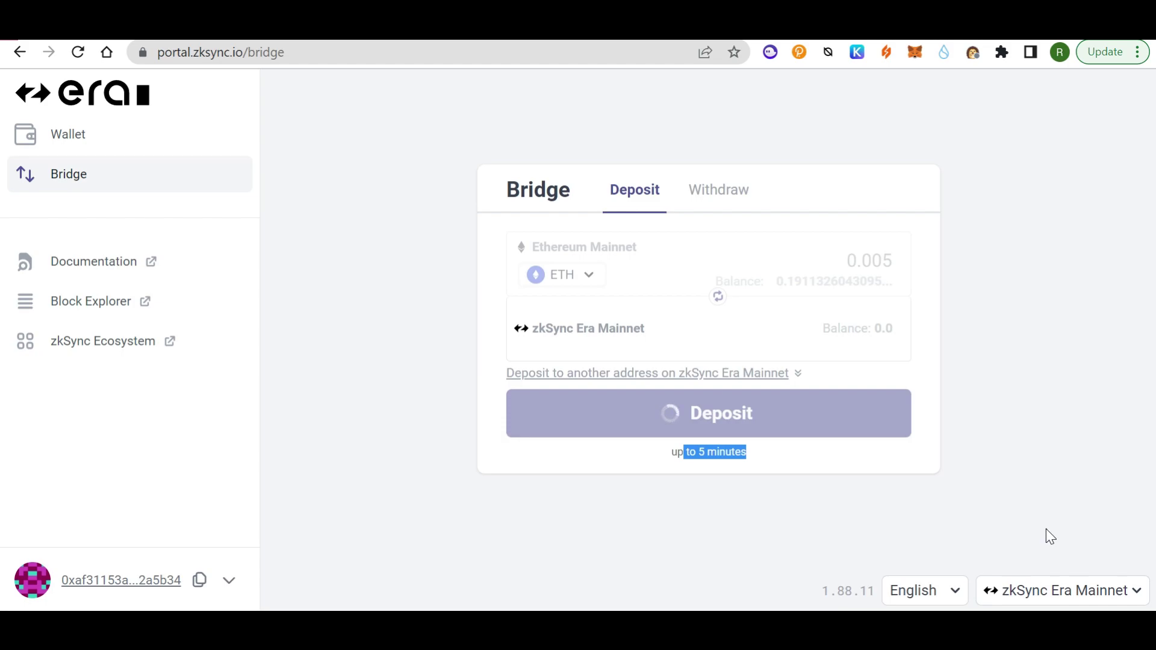
click(761, 460)
drag(765, 466, 666, 462)
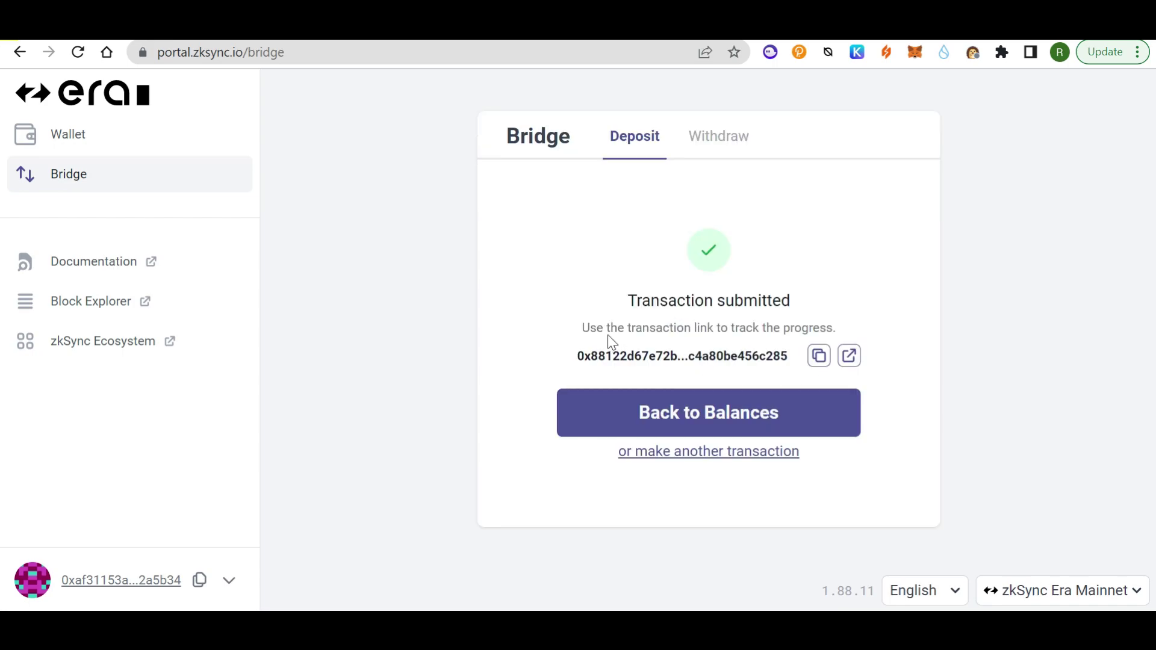
- Return from the submitted deposit to the wallet balances and check the total and the ETH balance
drag(628, 301, 821, 307)
click(800, 401)
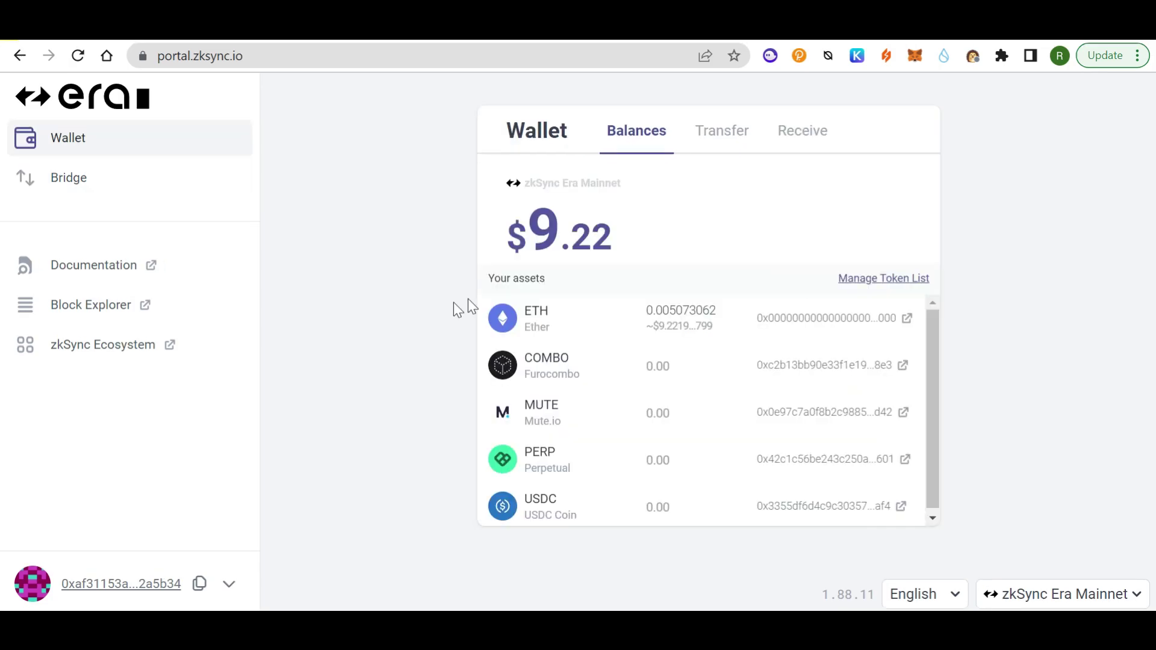
drag(624, 236, 474, 247)
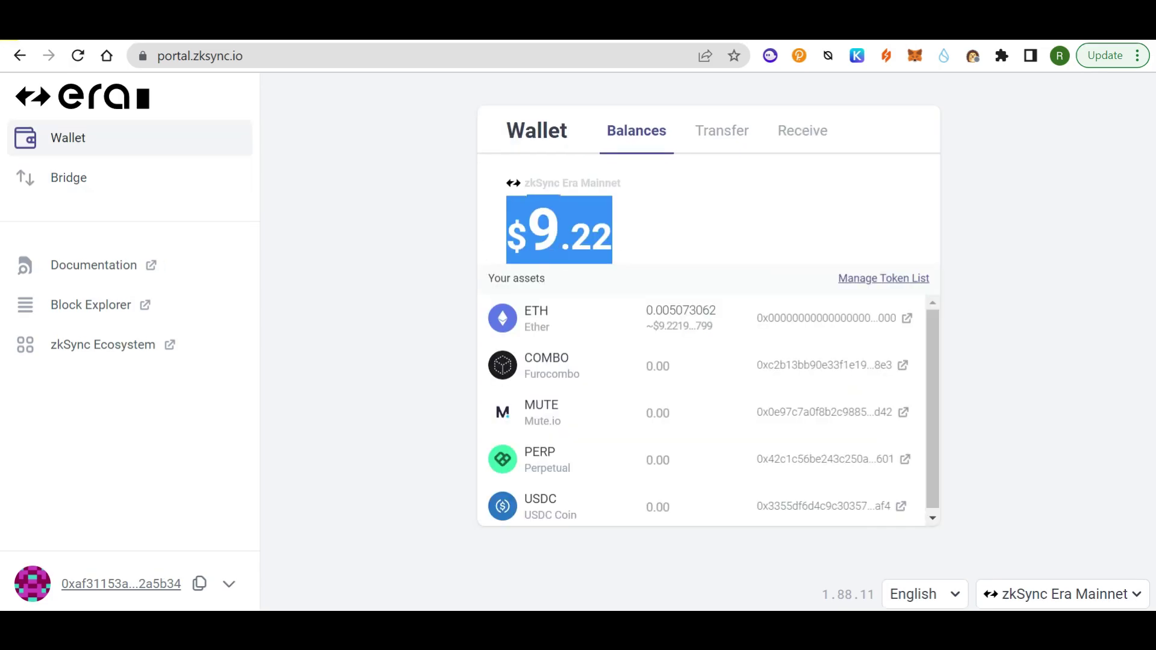
drag(663, 309, 683, 310)
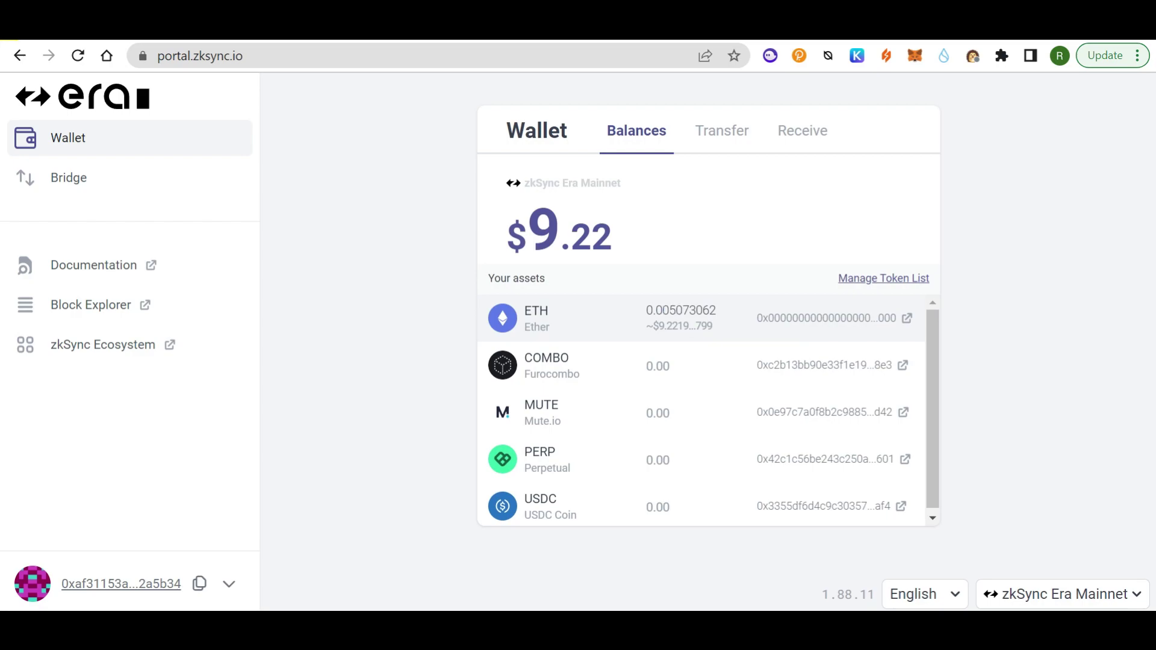
- Look over the wallet's Transfer form and its Receive page with the QR code and wallet address
click(727, 137)
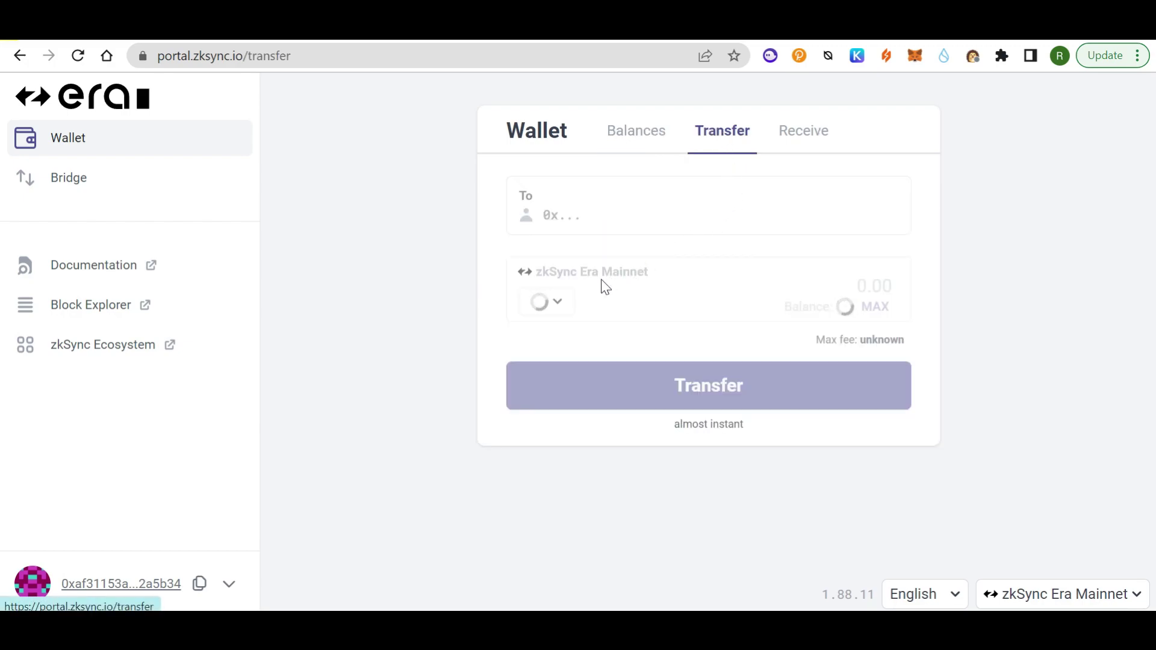
click(789, 142)
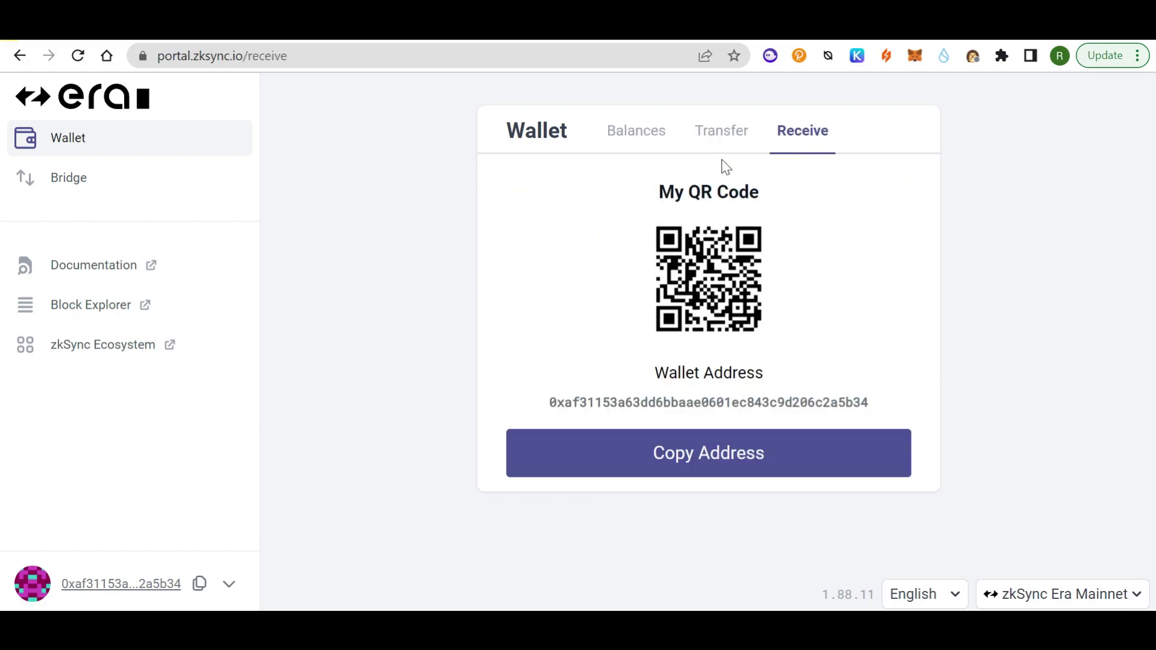
click(717, 140)
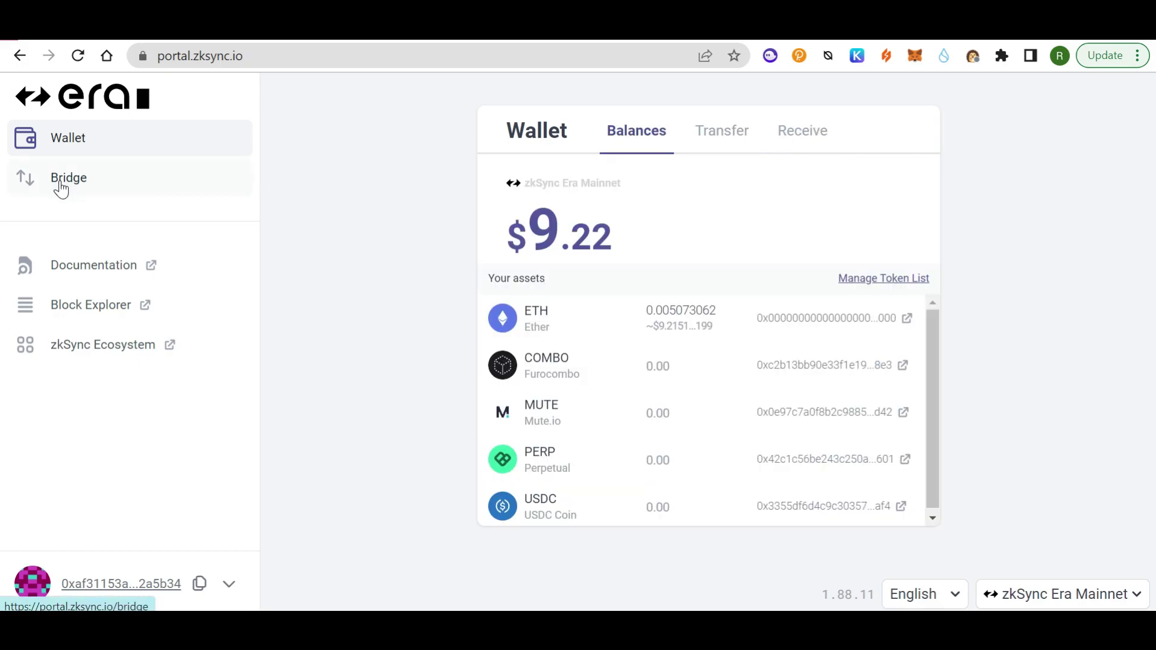
- Switch the bridge to withdrawing ETH to Ethereum Mainnet, enter .002 as the amount, and review the withdrawal time and daily limit
click(61, 191)
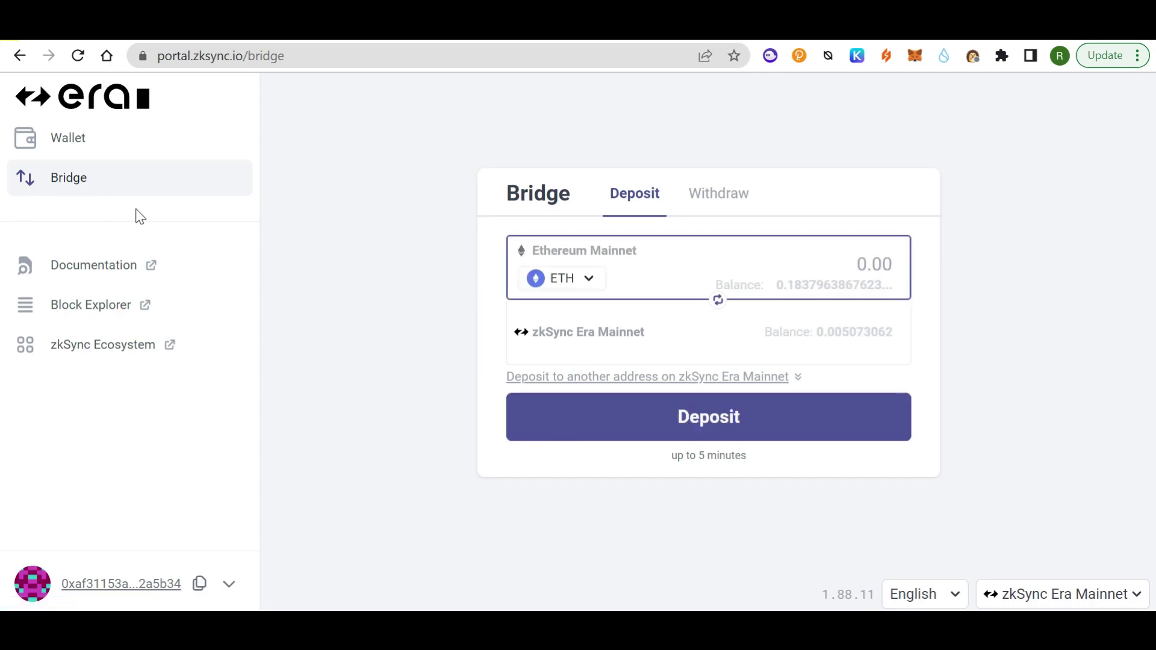
click(718, 301)
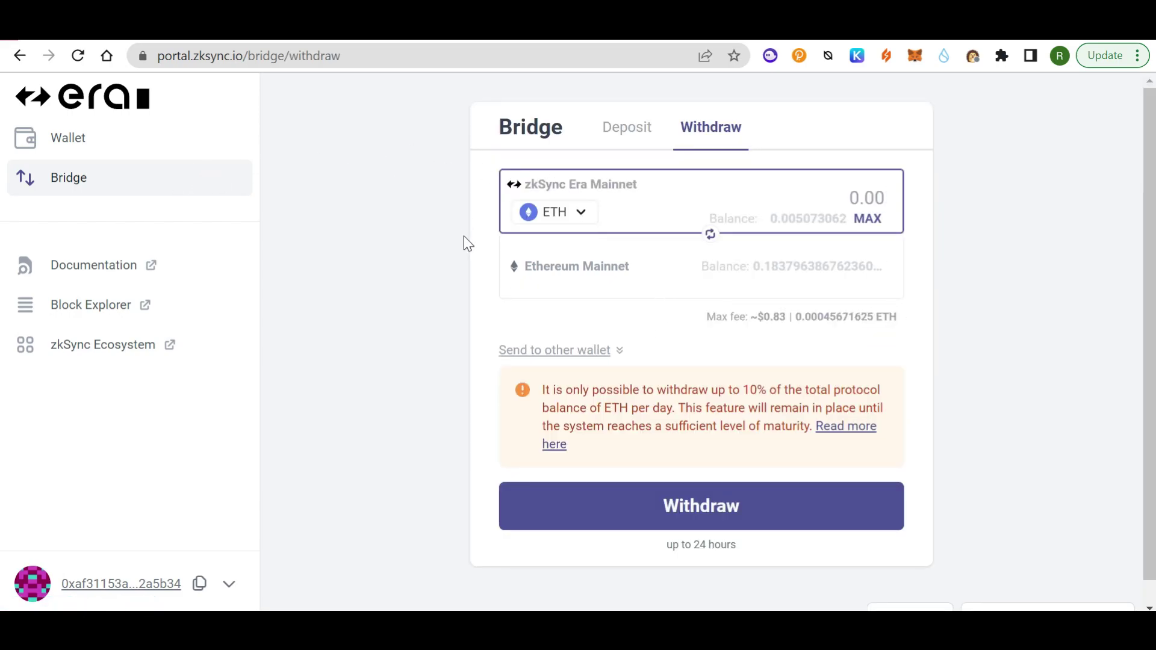
text(.002)
drag(744, 545, 671, 563)
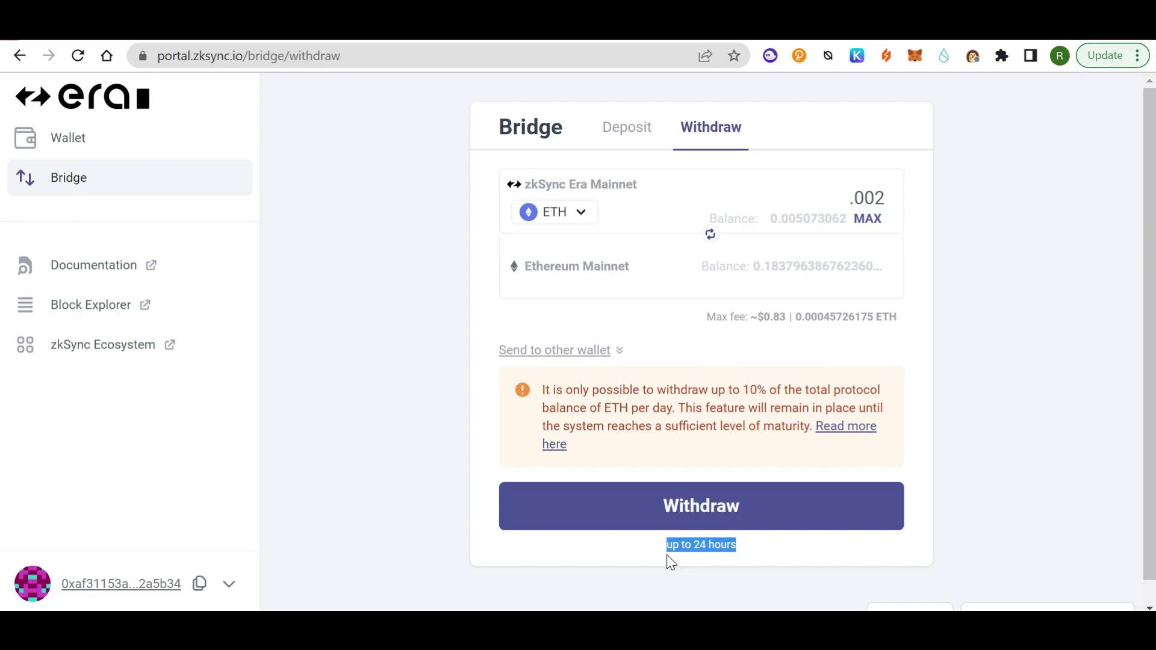
click(1001, 411)
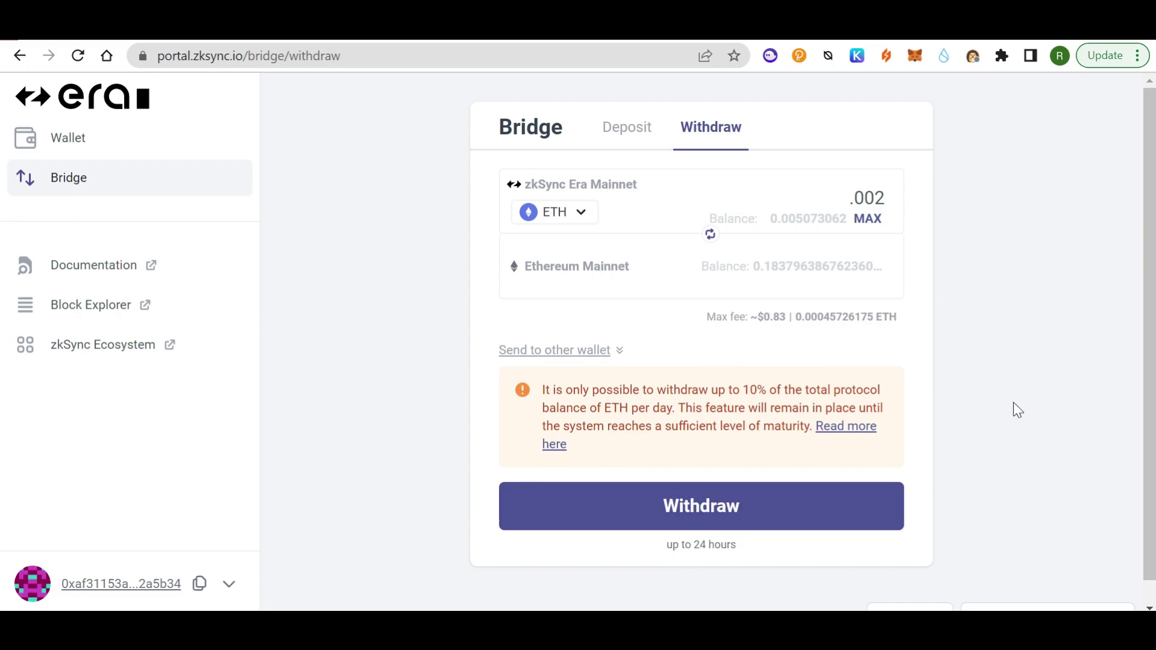
drag(542, 388, 582, 427)
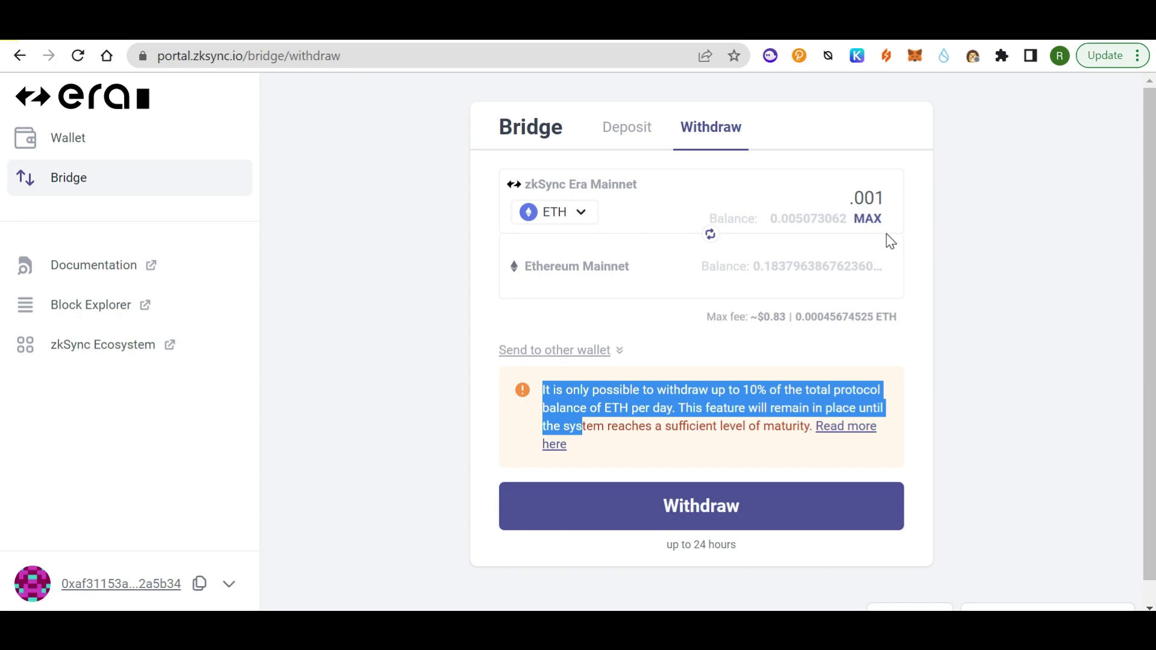
- Set the ETH withdrawal amount to .0005
click(867, 199)
key(BackSpace)
text(05)
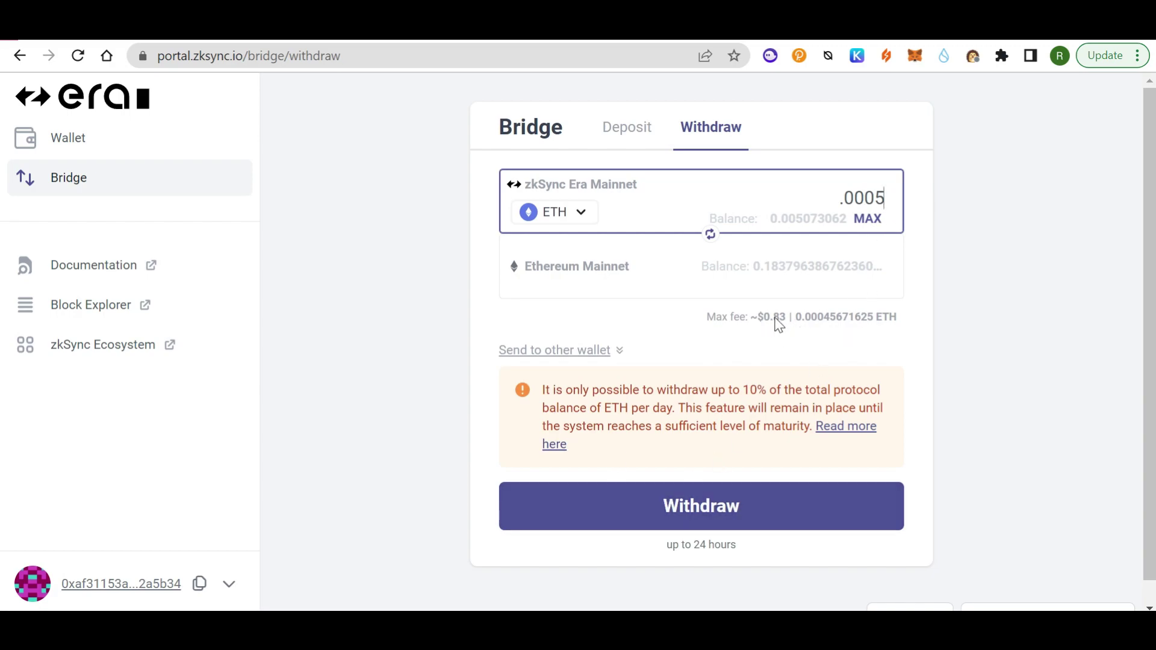
- Submit the withdrawal, allowing MetaMask to switch to zkSyncEraMainnet and confirming the transaction
click(711, 506)
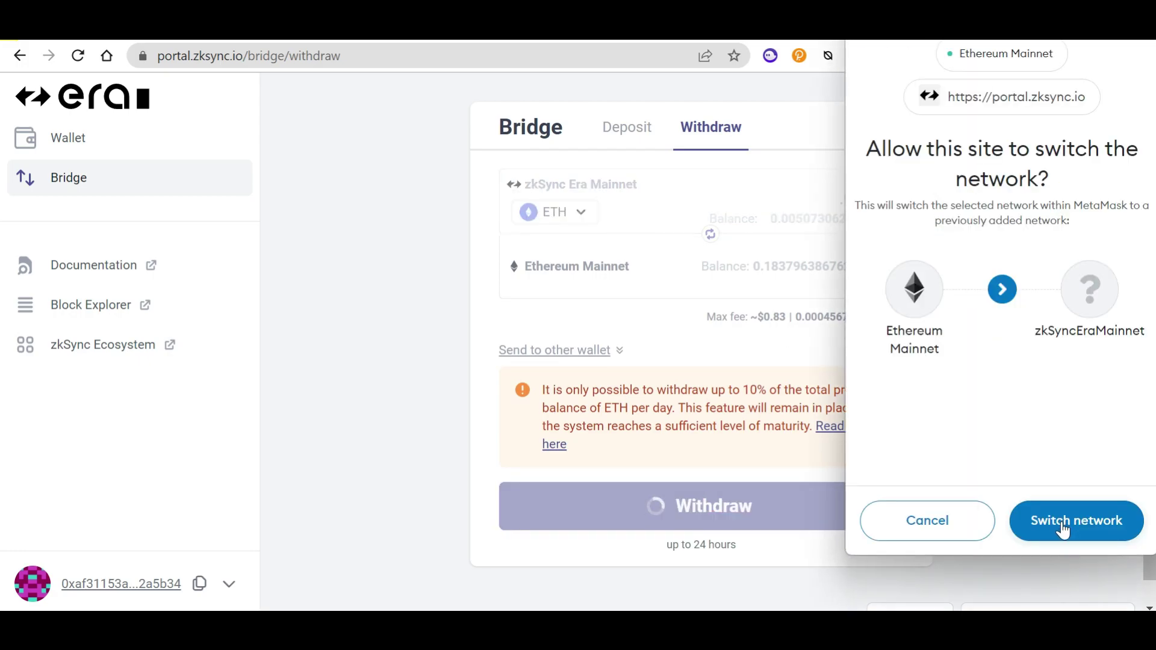
click(1062, 521)
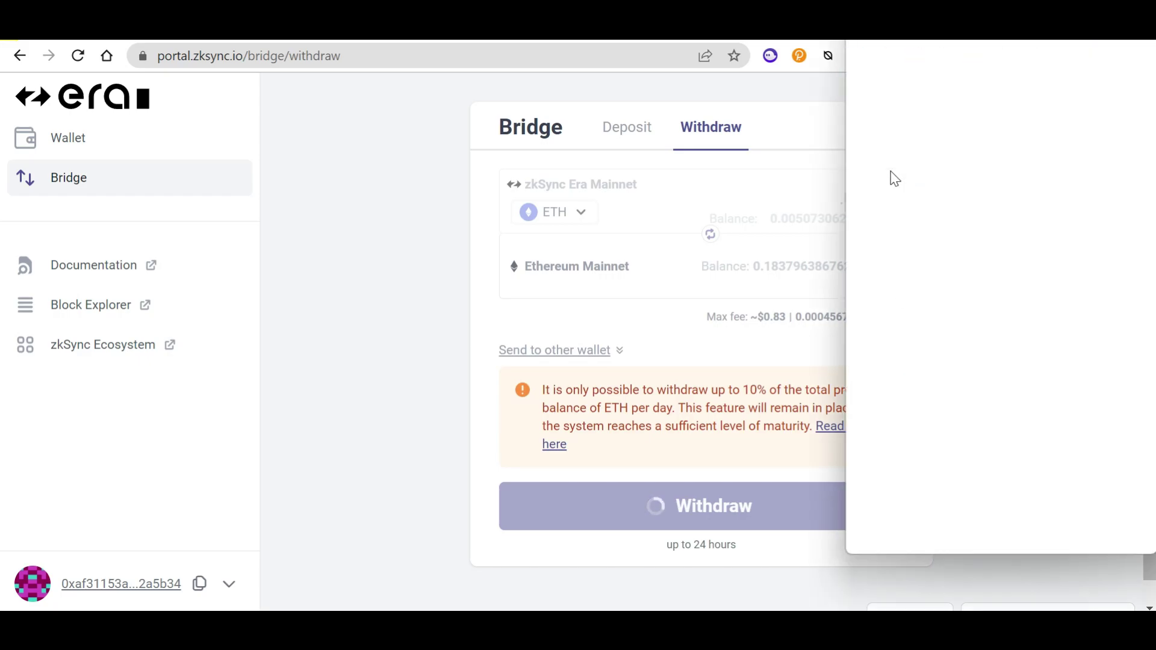
click(1070, 525)
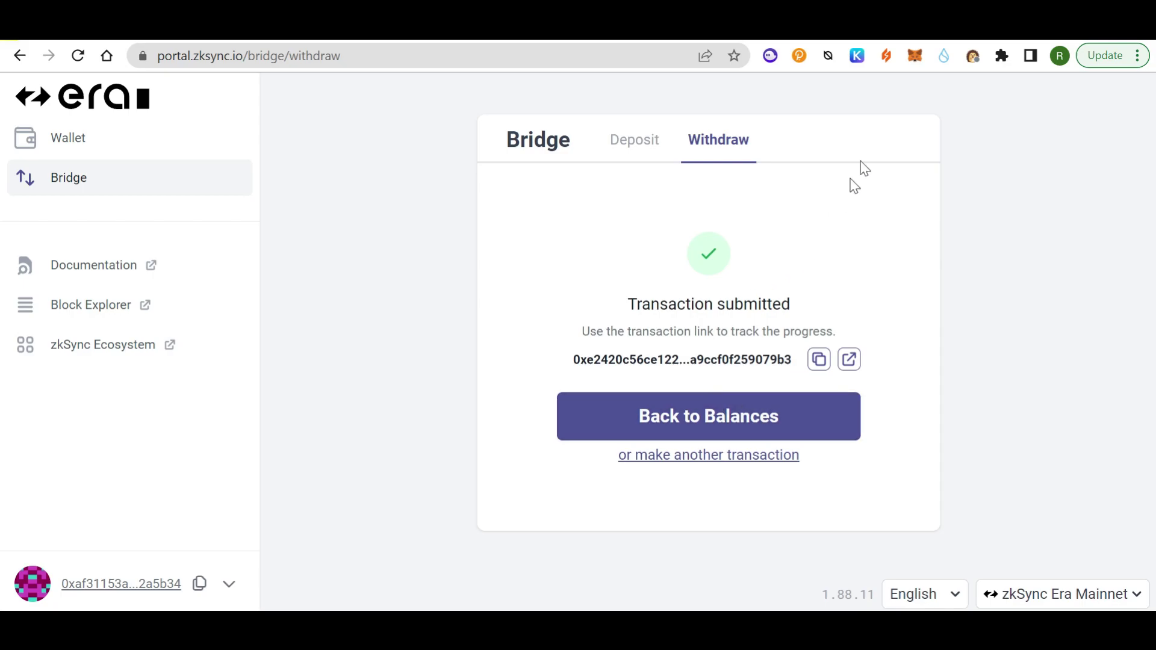
- Open the MetaMask wallet to check the account's zkSyncEraMainnet balance and show the list of available networks
click(919, 62)
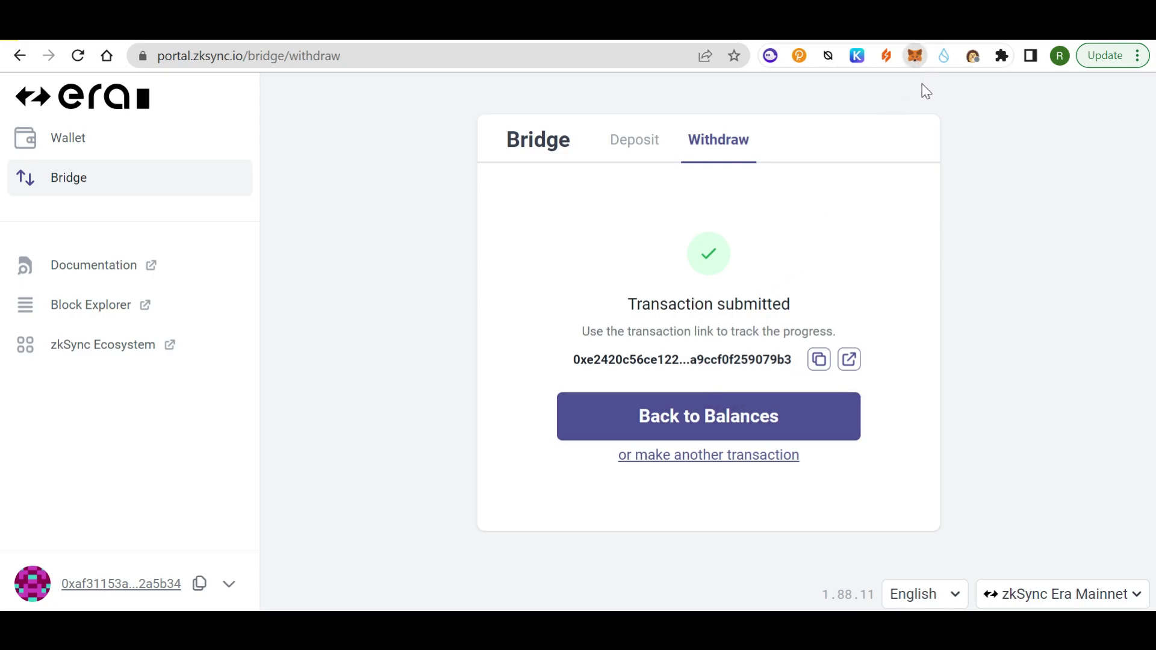
click(702, 442)
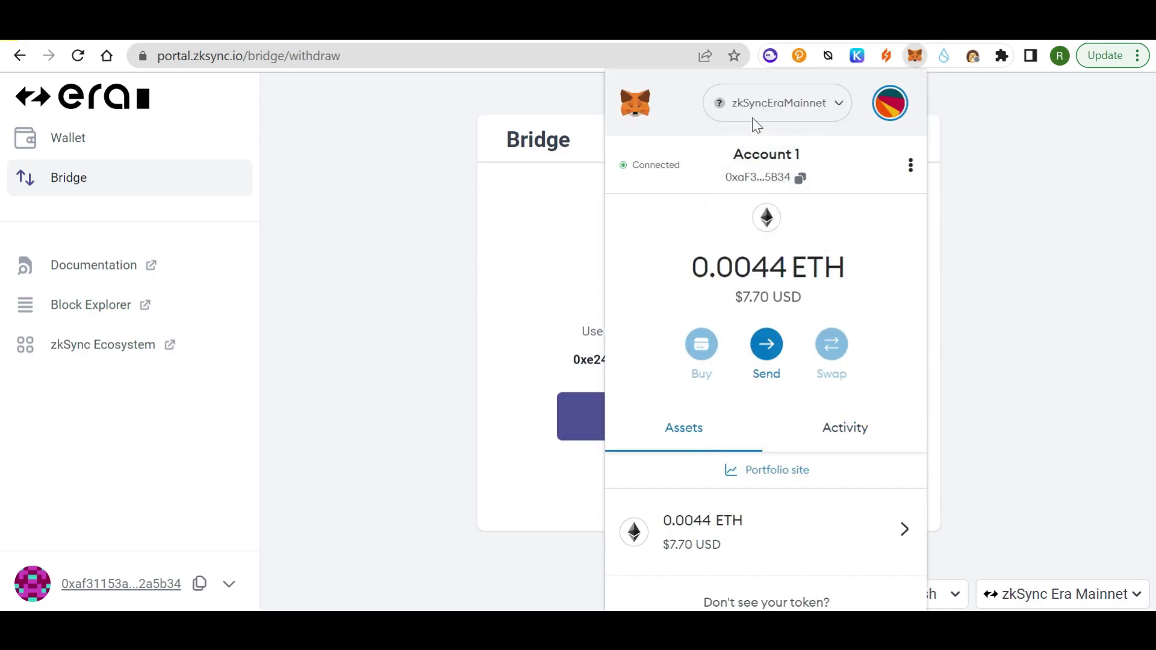
click(814, 111)
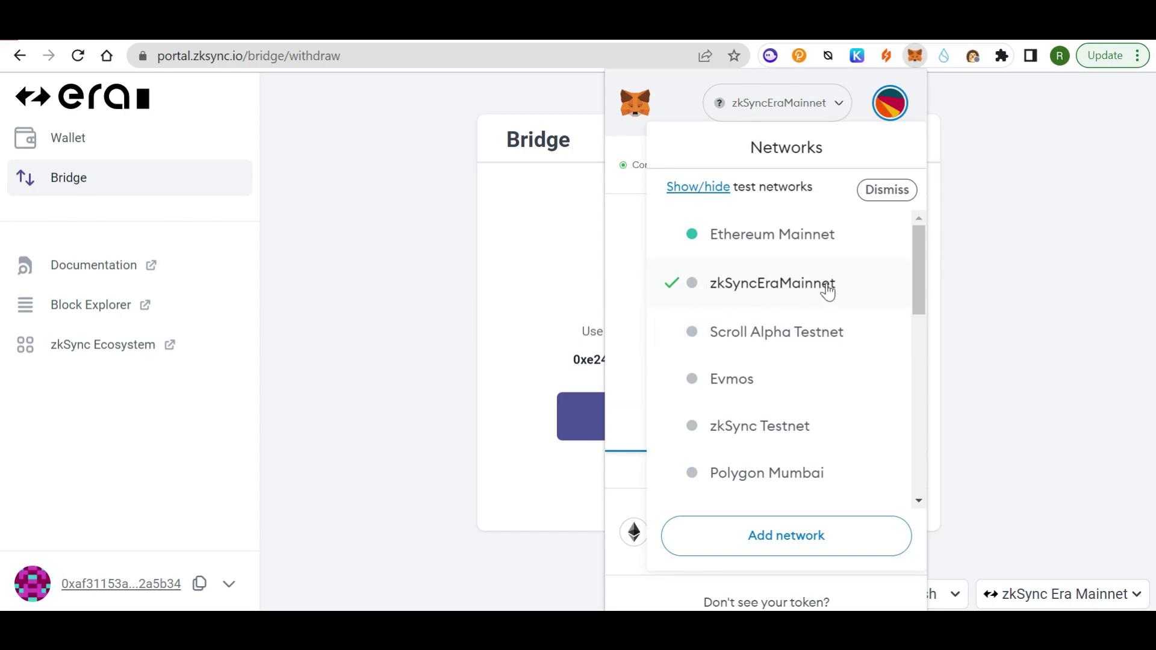
- Close the MetaMask network list, open the zkSync Lite Wallet Portal from the zkSync site's Network links, and connect the Ethereum wallet
click(1081, 368)
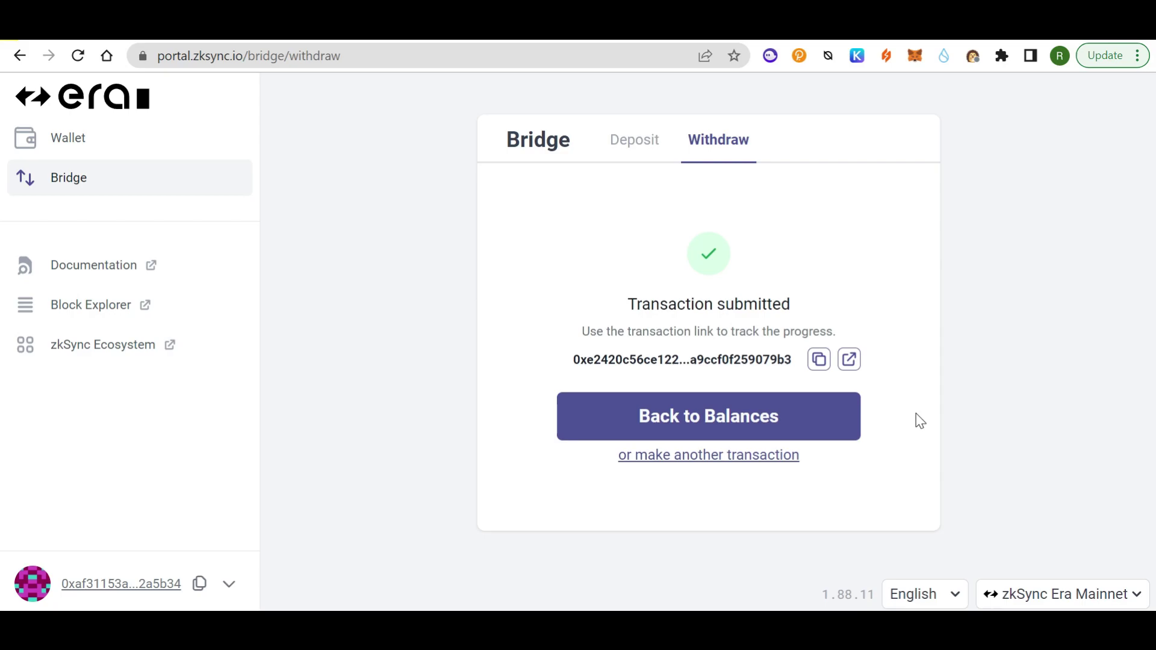
click(557, 42)
mouse_move(546, 108)
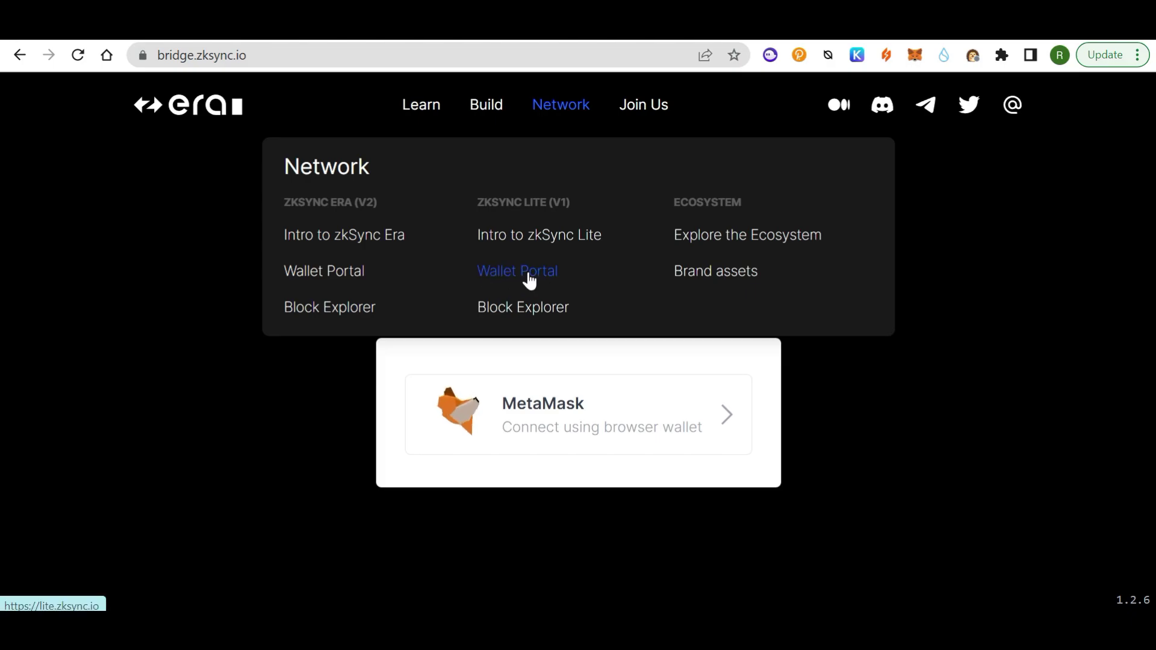
mouse_move(423, 107)
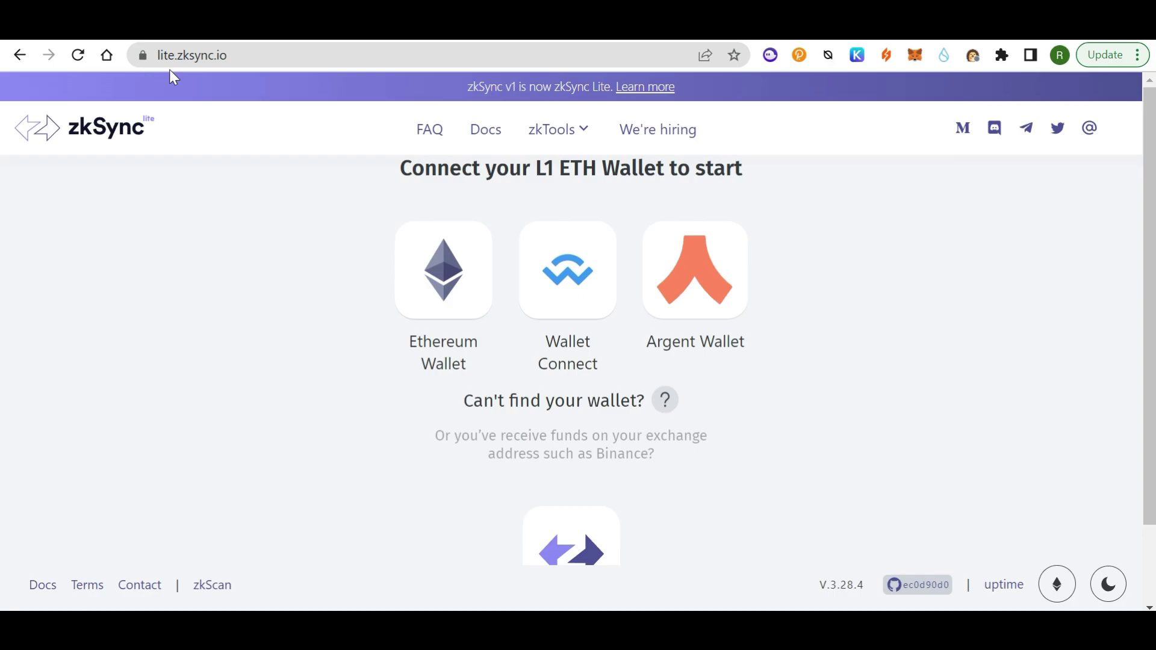
click(443, 298)
click(611, 258)
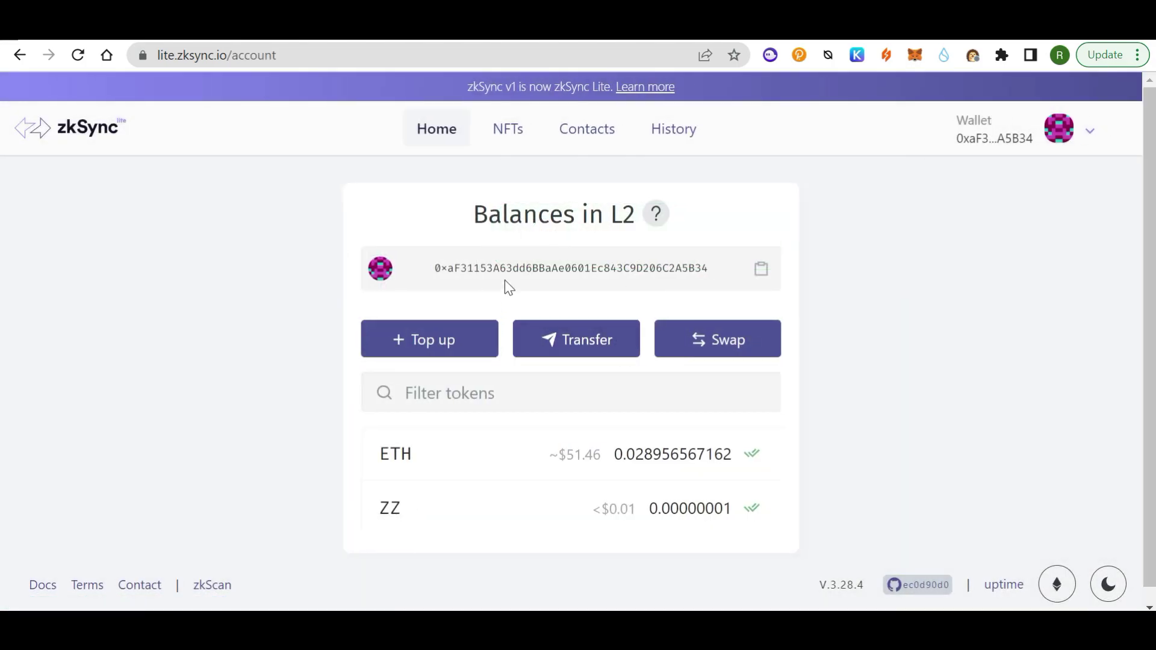
drag(468, 214, 640, 215)
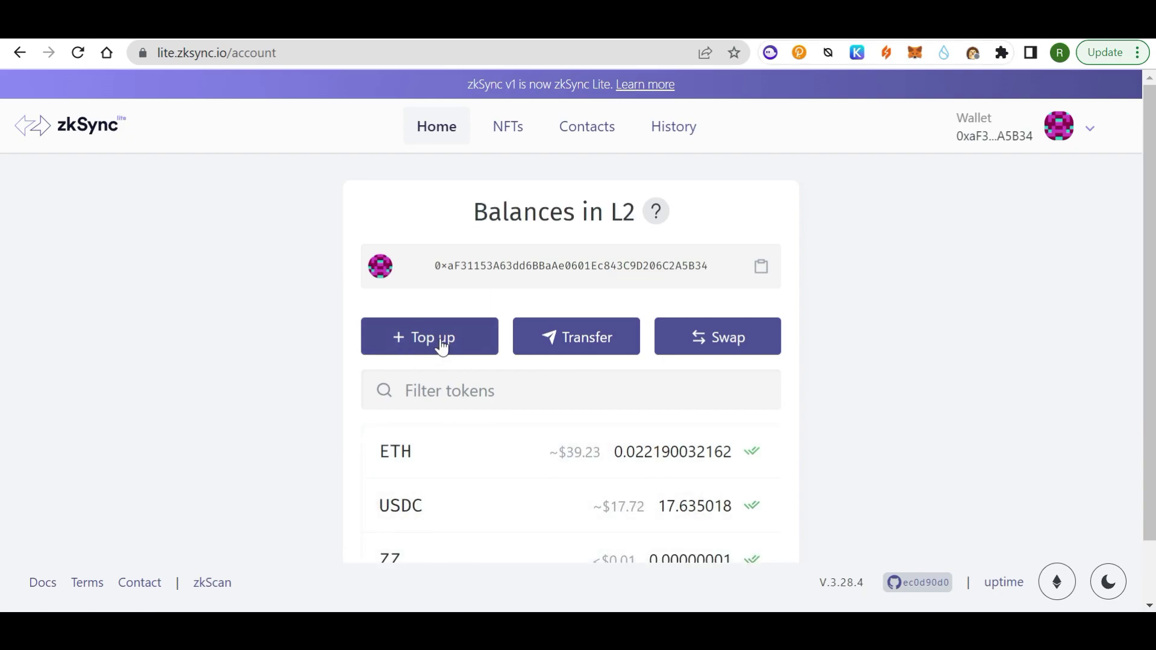
- Review the zkSync Lite top-up options, choose the zkSync bridge, and enter 0.01 ETH as the deposit amount
click(441, 346)
scroll(472, 361, down, 4)
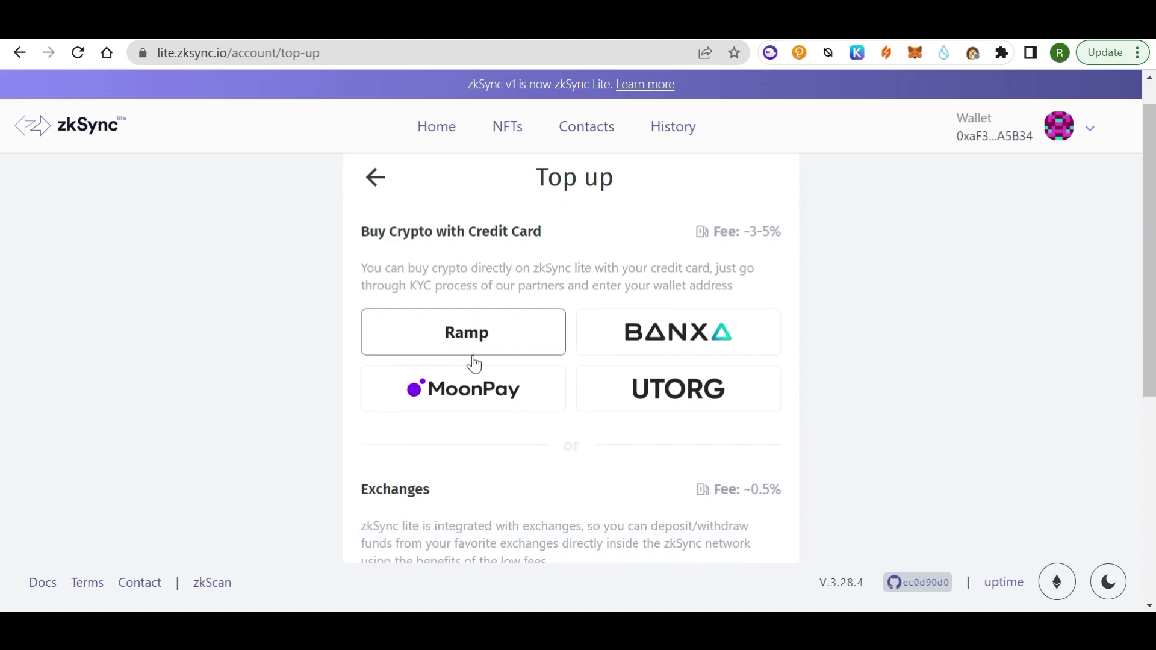
scroll(473, 364, down, 3)
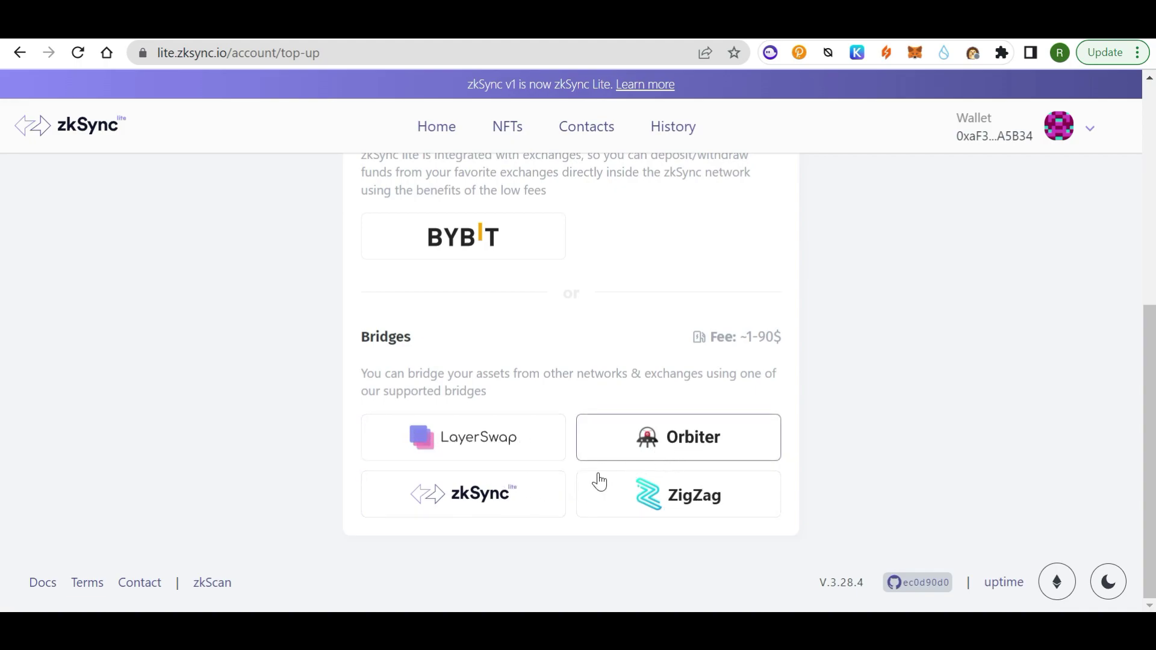
click(460, 499)
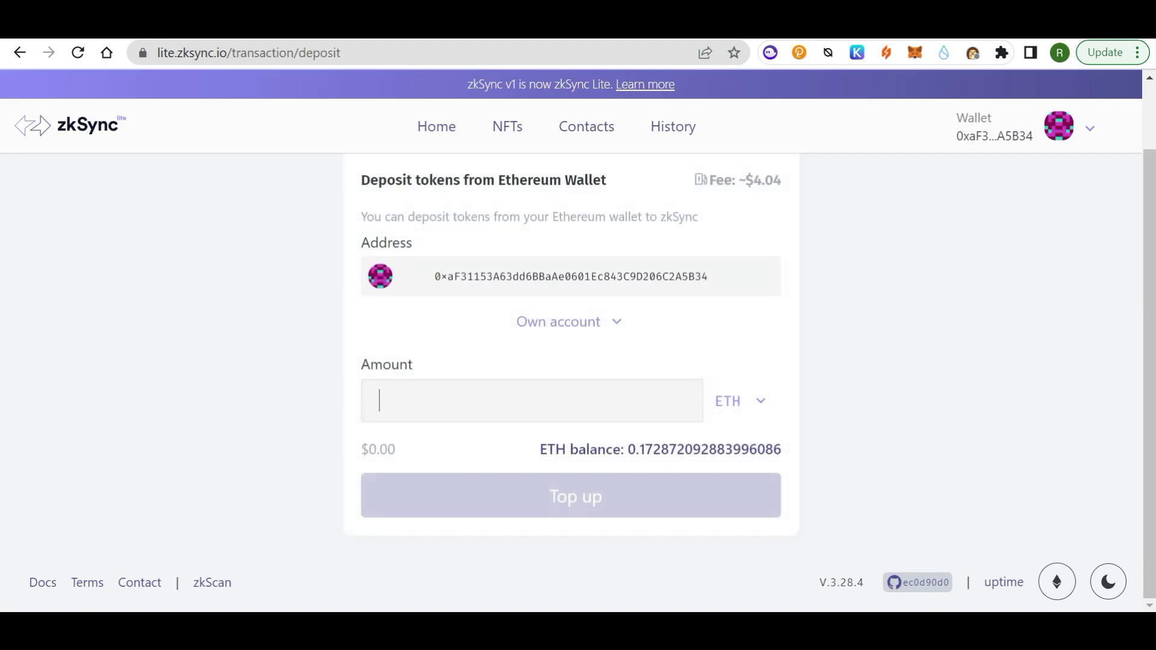
drag(612, 460, 688, 464)
click(529, 401)
text(0.01)
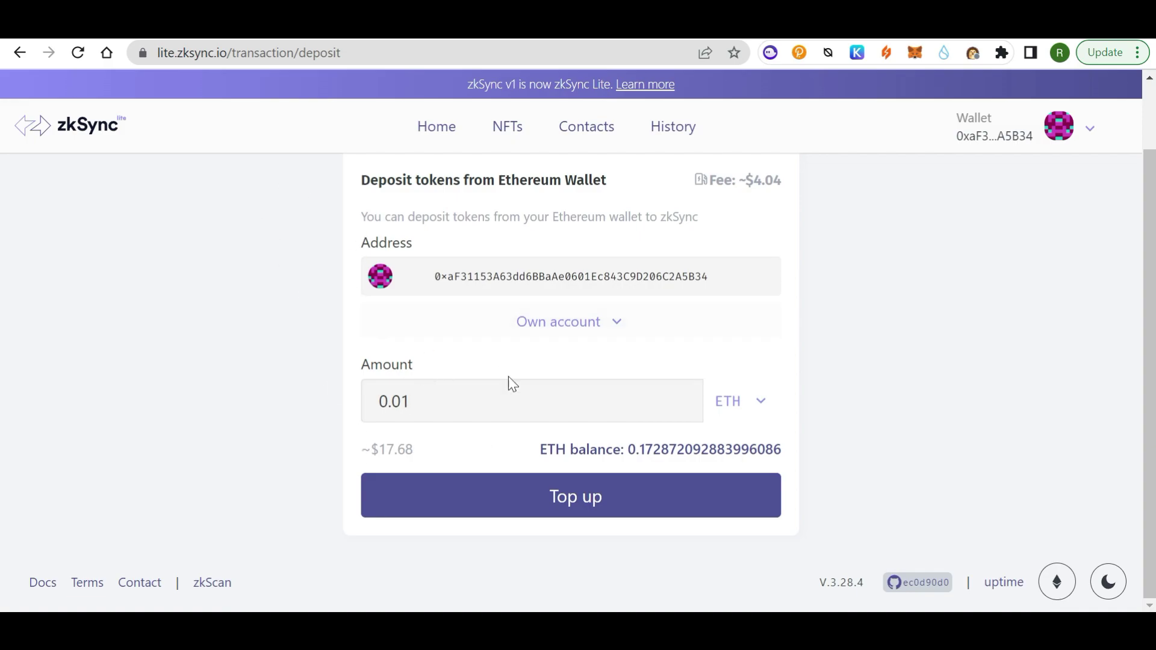
- Leave the deposit form, look over the available bridges, and return to the L2 balances
scroll(512, 381, up, 2)
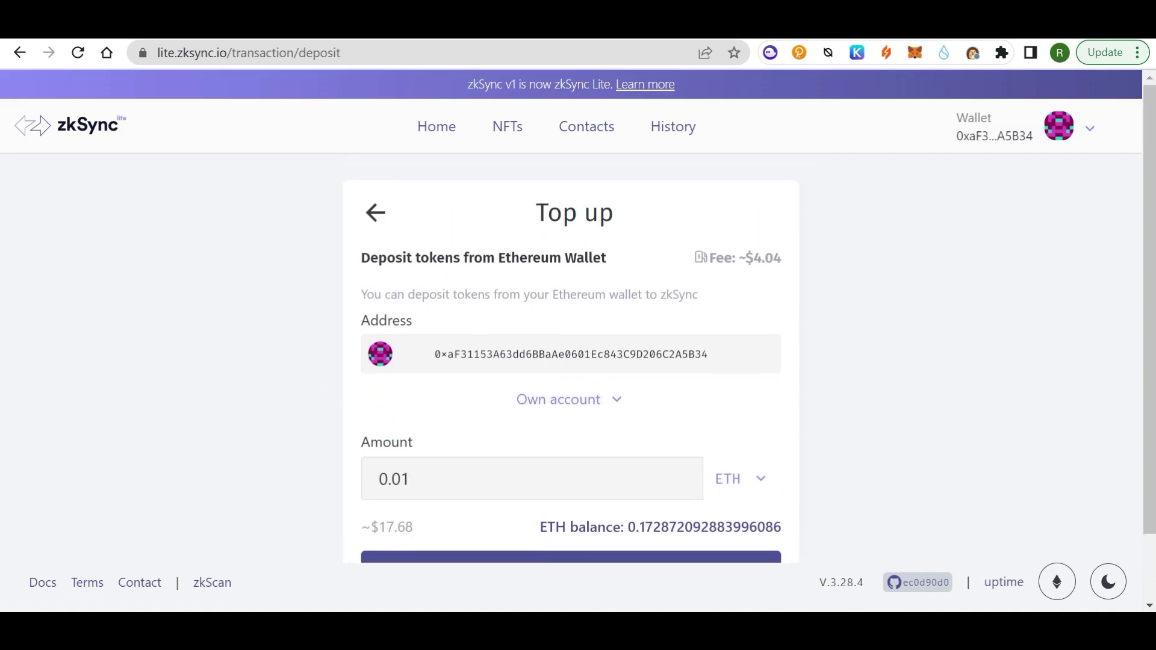
click(376, 213)
scroll(692, 512, down, 5)
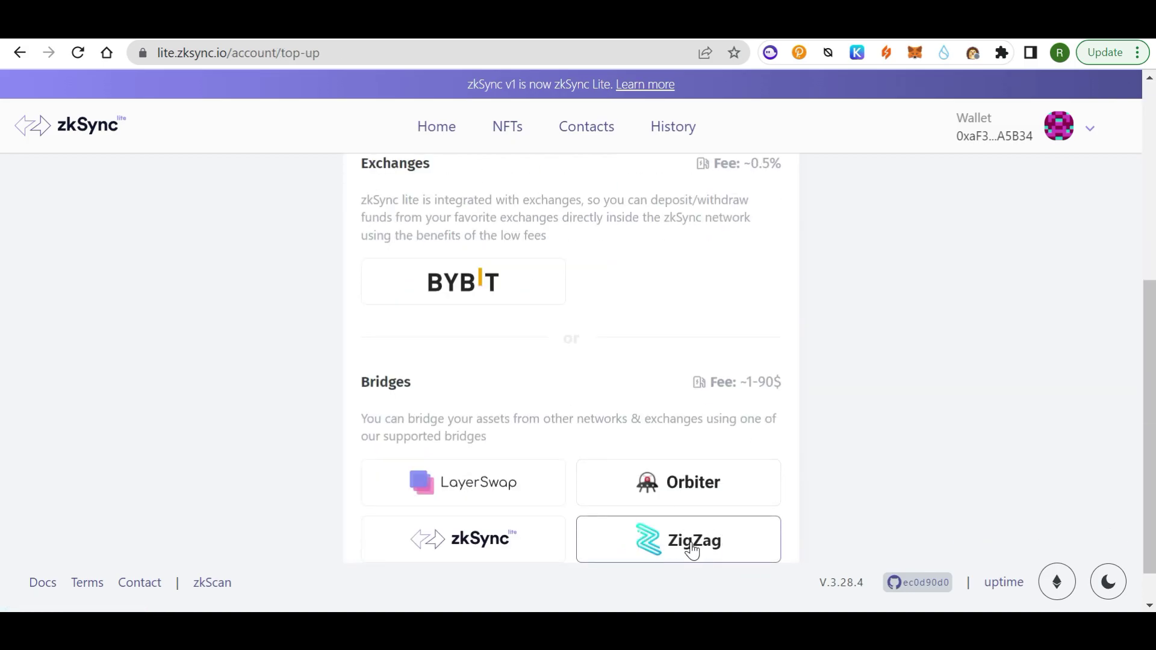
scroll(695, 551, up, 5)
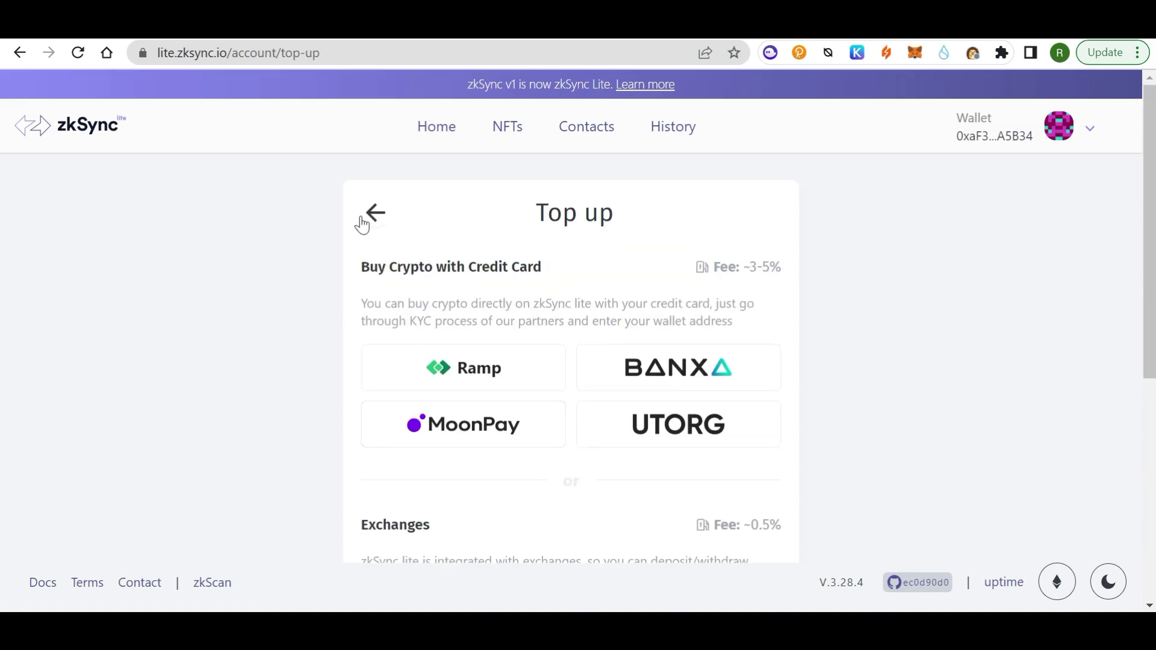
click(378, 216)
- Open ZigZag Exchange from the zkSync Lite swap option, select the zkSync Lite network, and connect the MetaMask wallet
click(718, 353)
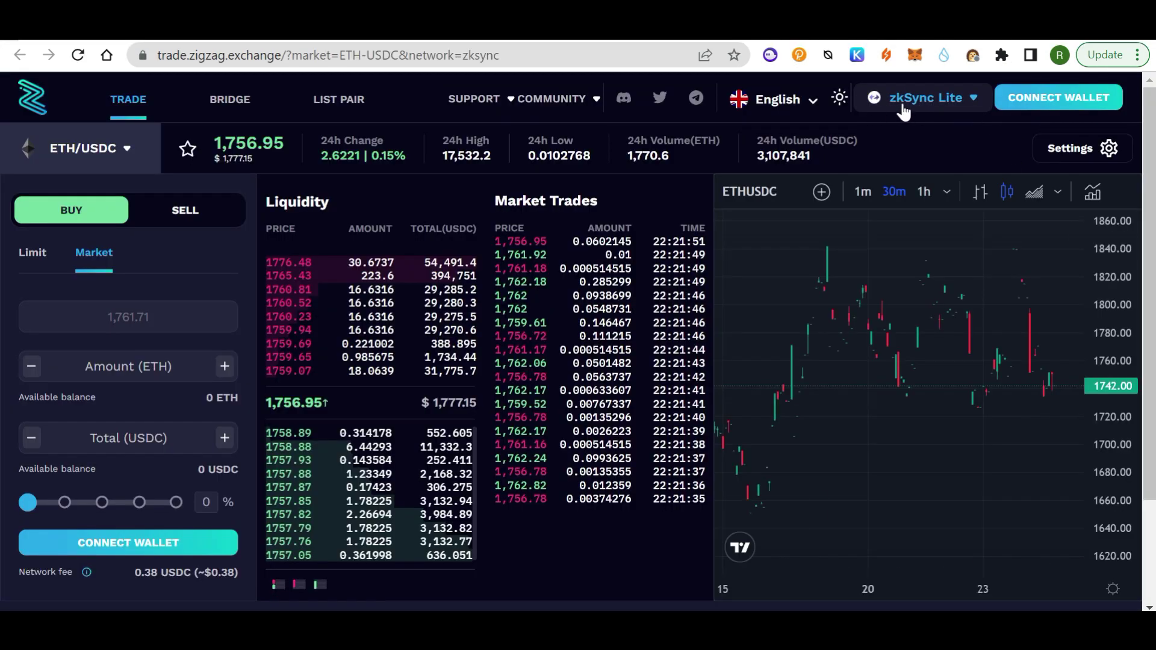
click(946, 100)
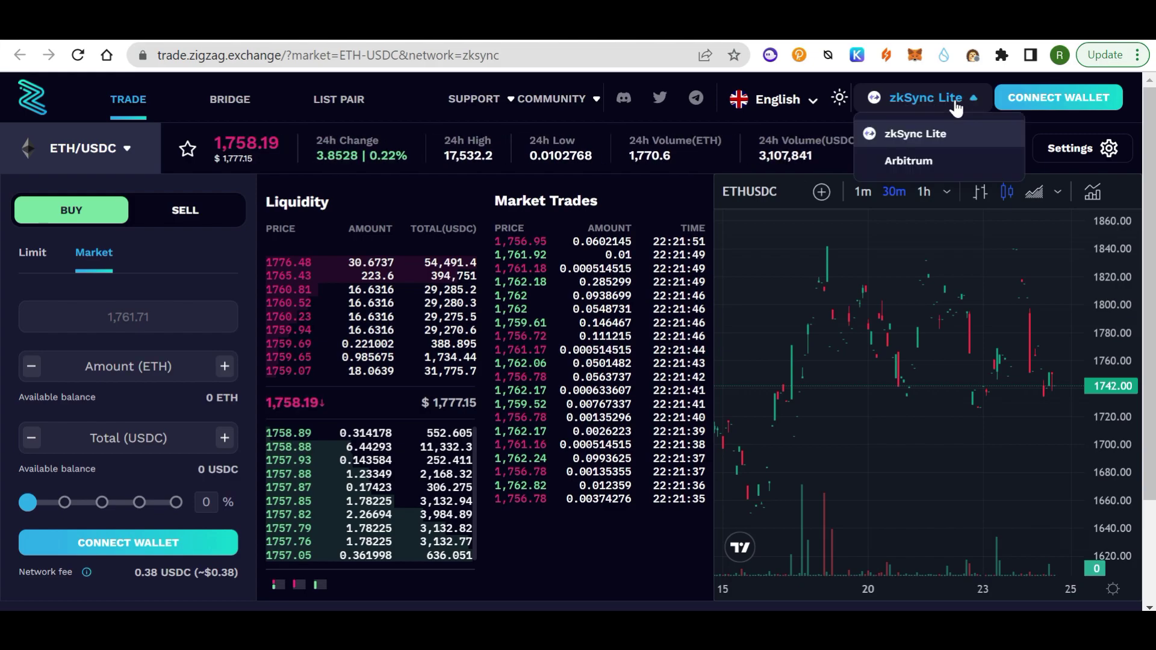
click(919, 135)
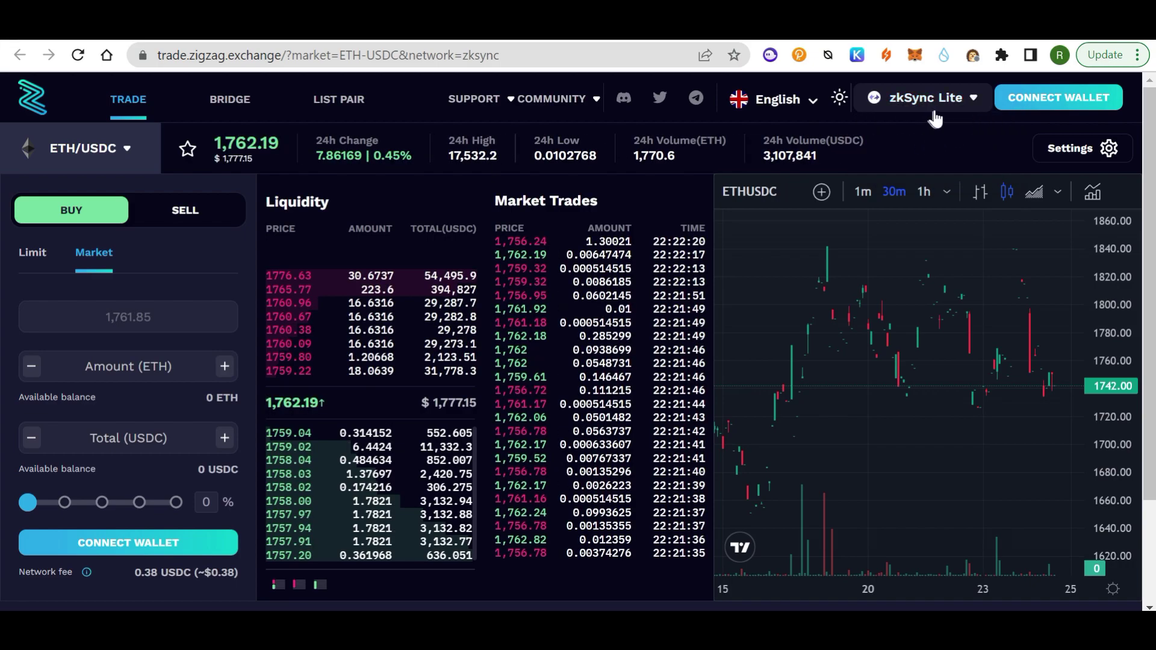
click(1042, 112)
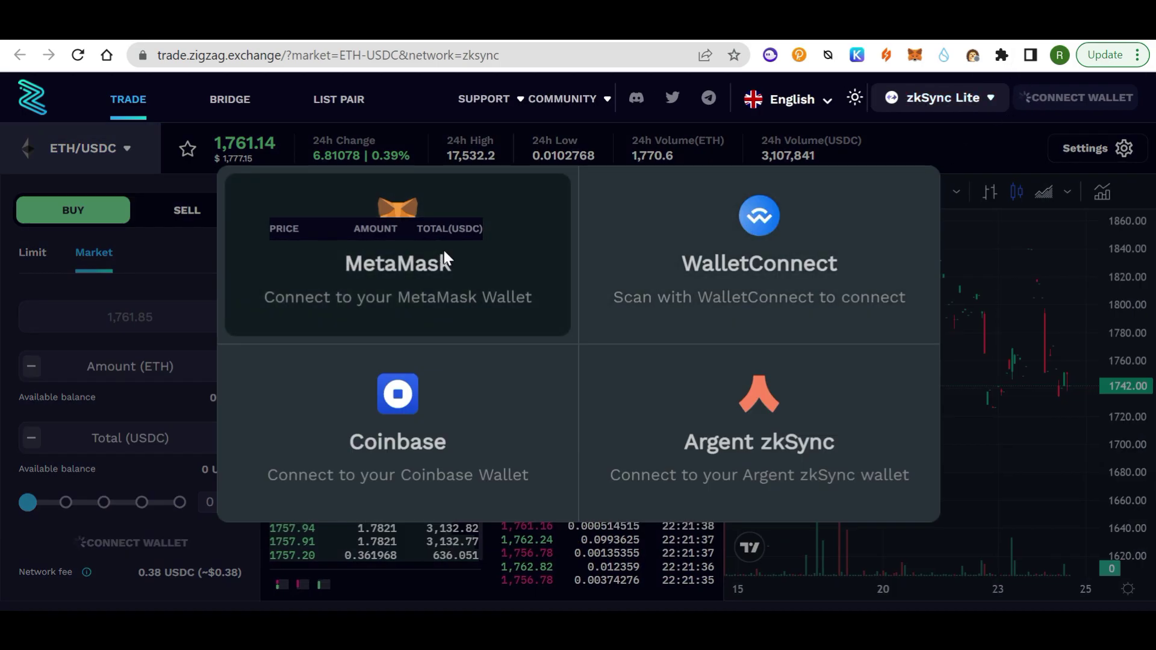
click(443, 250)
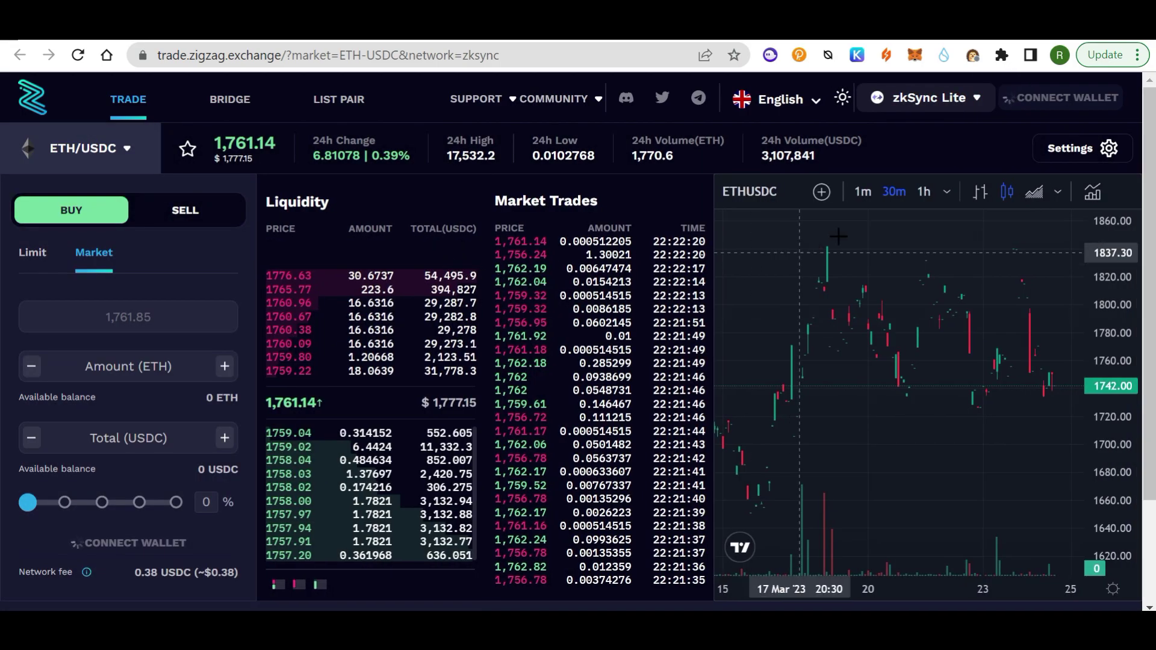
- Transfer 0.01 ETH from Ethereum Mainnet to zkSync Mainnet through ZigZag Bridge and confirm the transaction in MetaMask
click(243, 108)
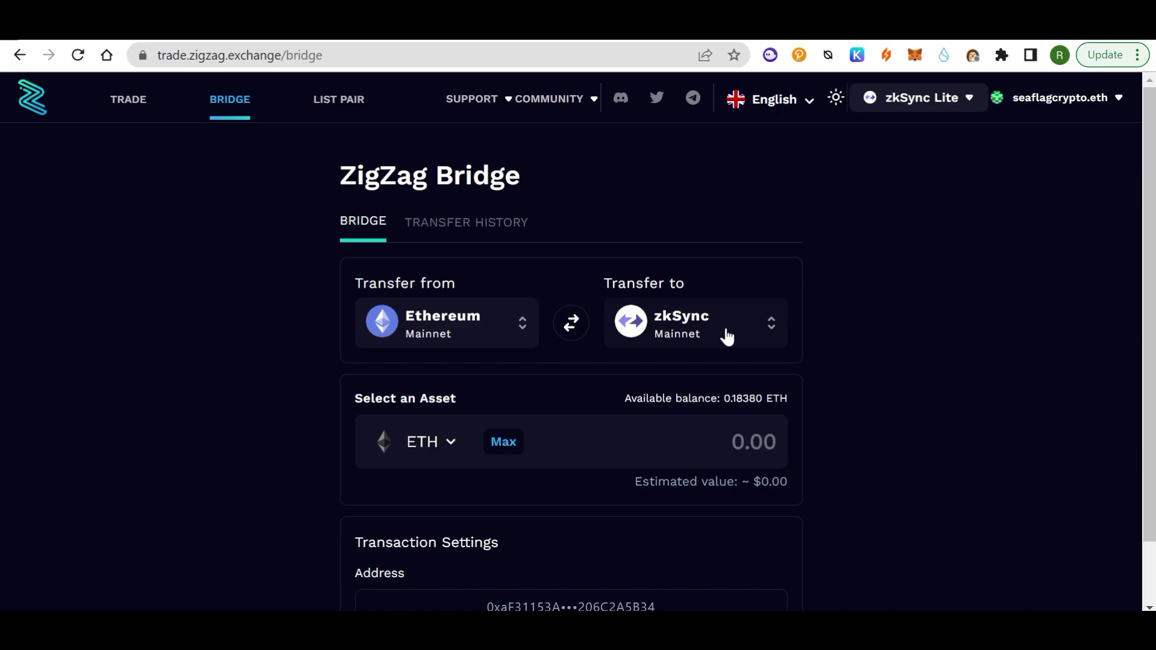
scroll(728, 337, down, 1)
click(776, 371)
text(0.01)
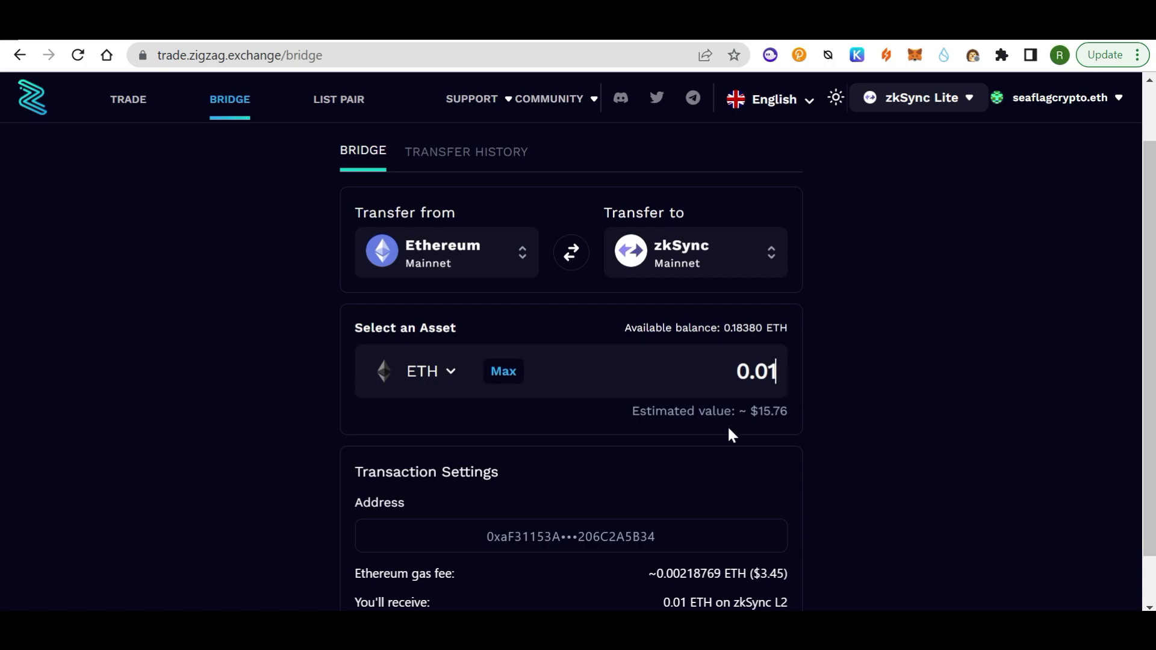
scroll(728, 424, down, 1)
click(554, 597)
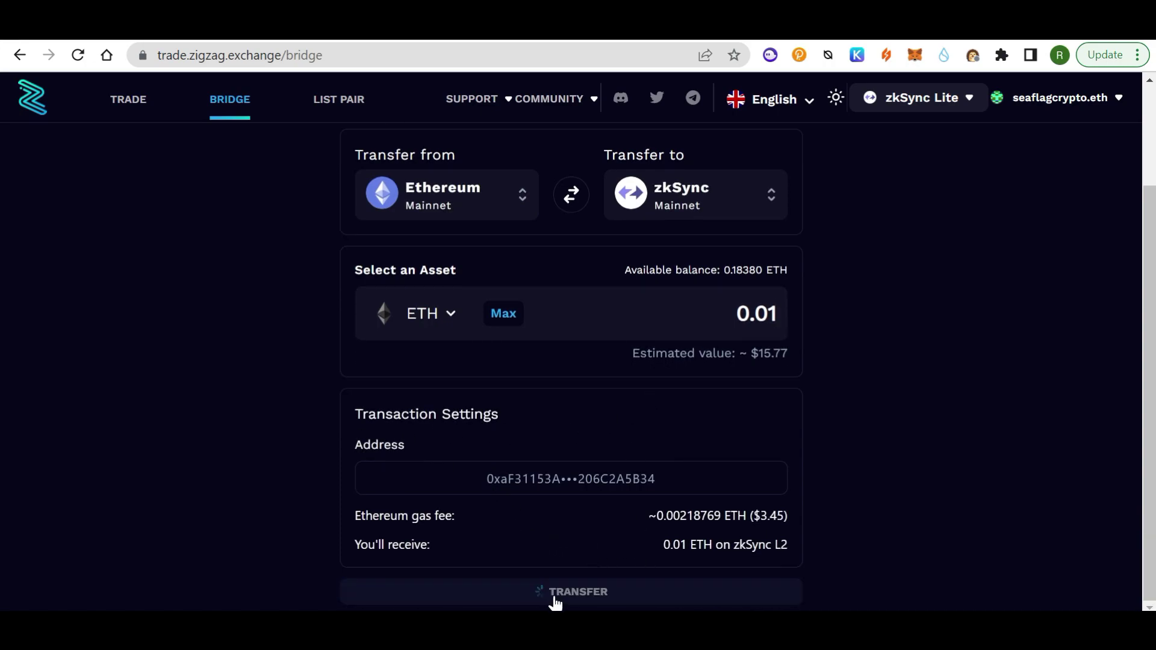
click(1058, 529)
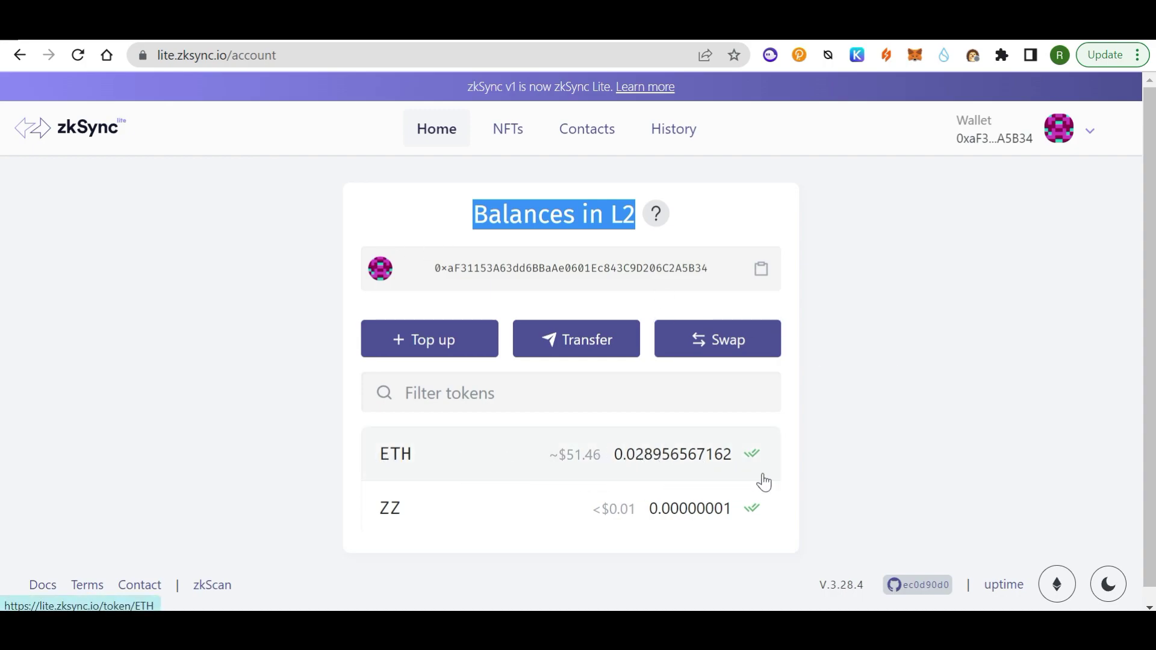
- Open the NFT minting form in the zkSync Lite wallet and switch to Pinata's file manager
click(507, 134)
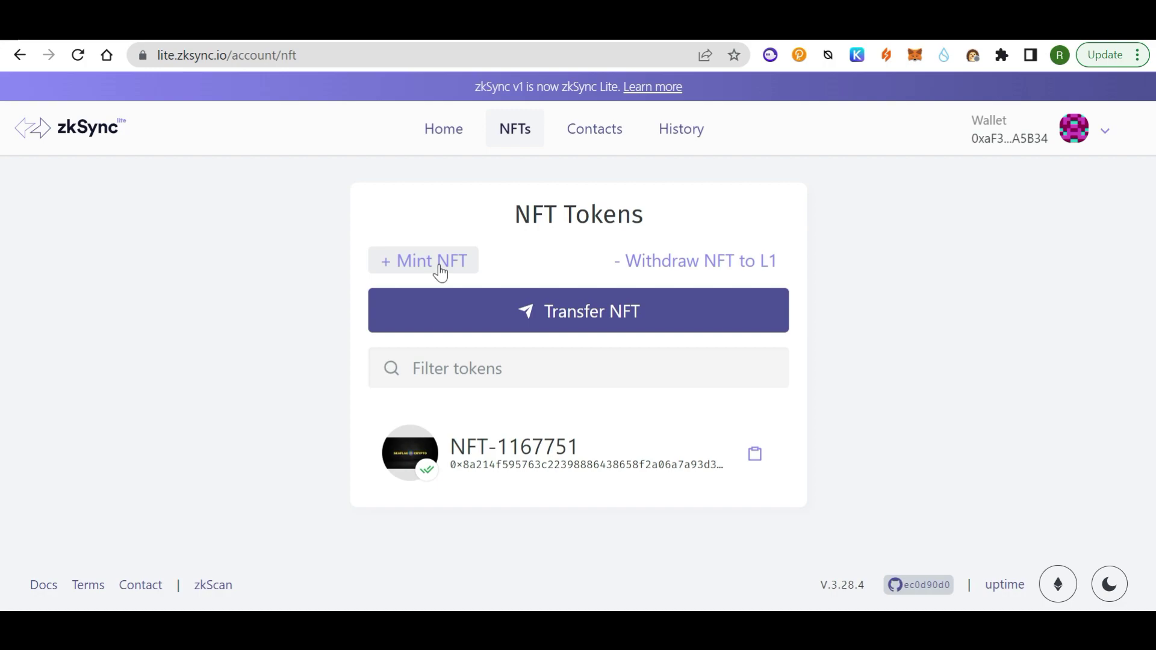
click(440, 271)
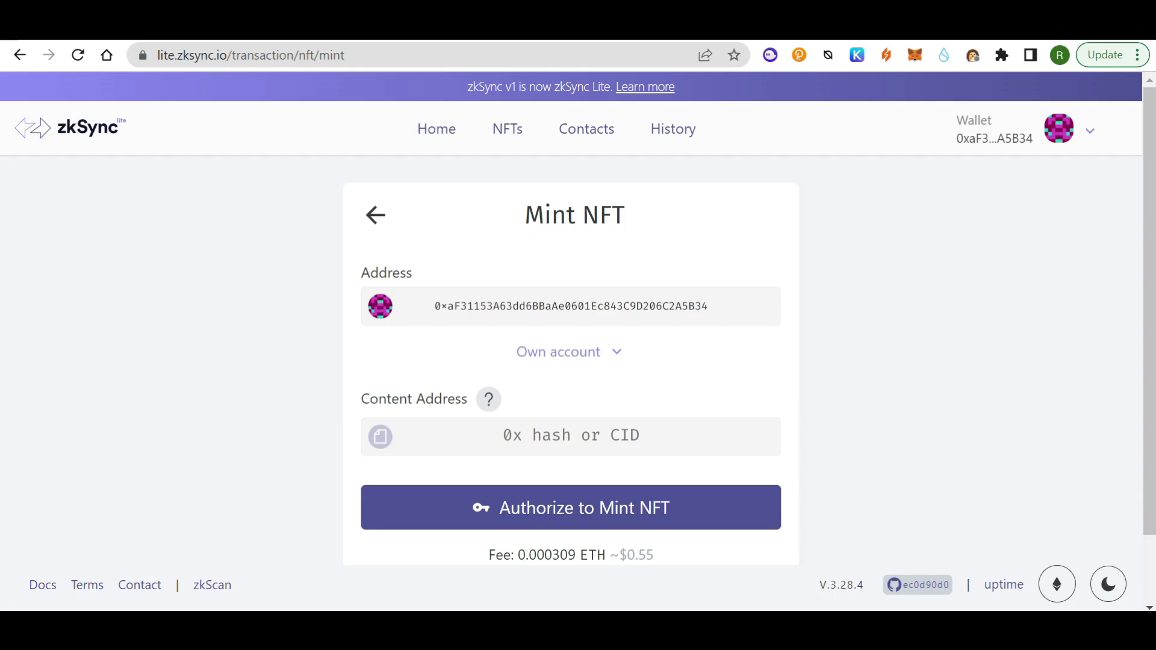
click(633, 40)
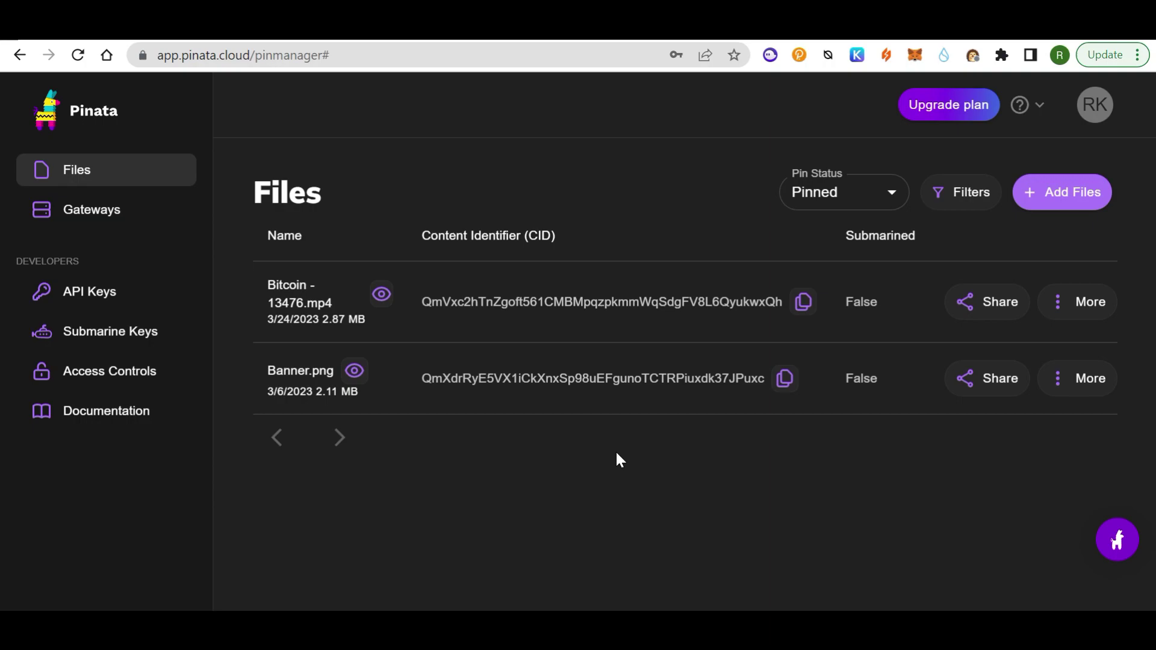
- Upload the Banner image from the Logo folder to Pinata under the name Banner.png
click(1056, 193)
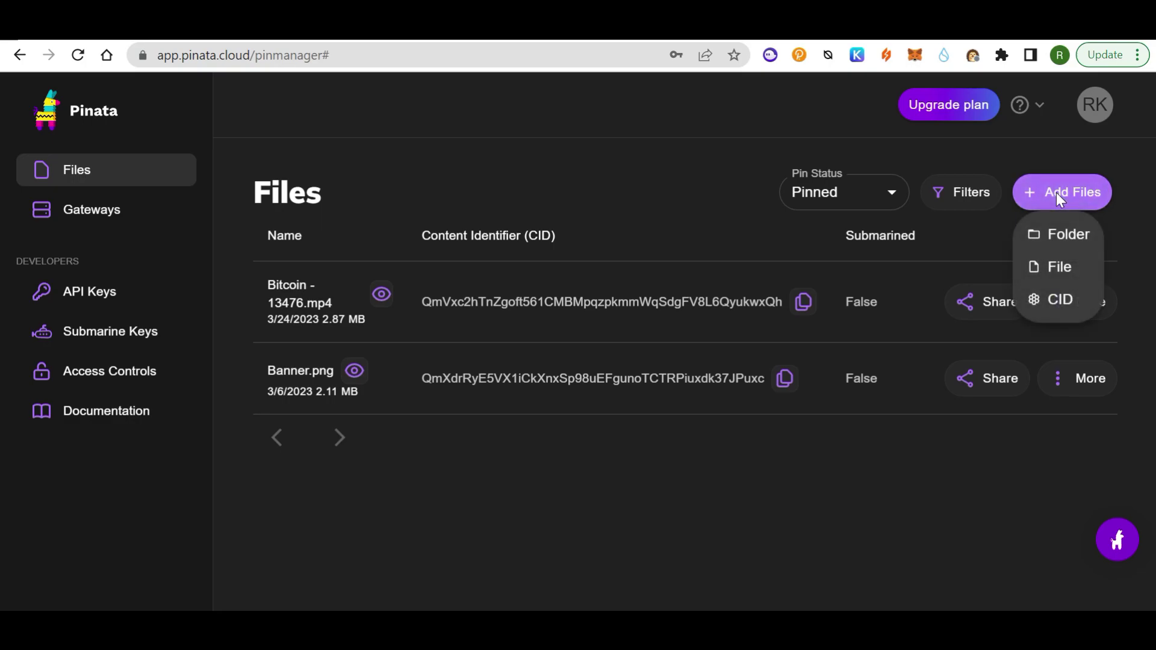
click(1059, 266)
click(571, 456)
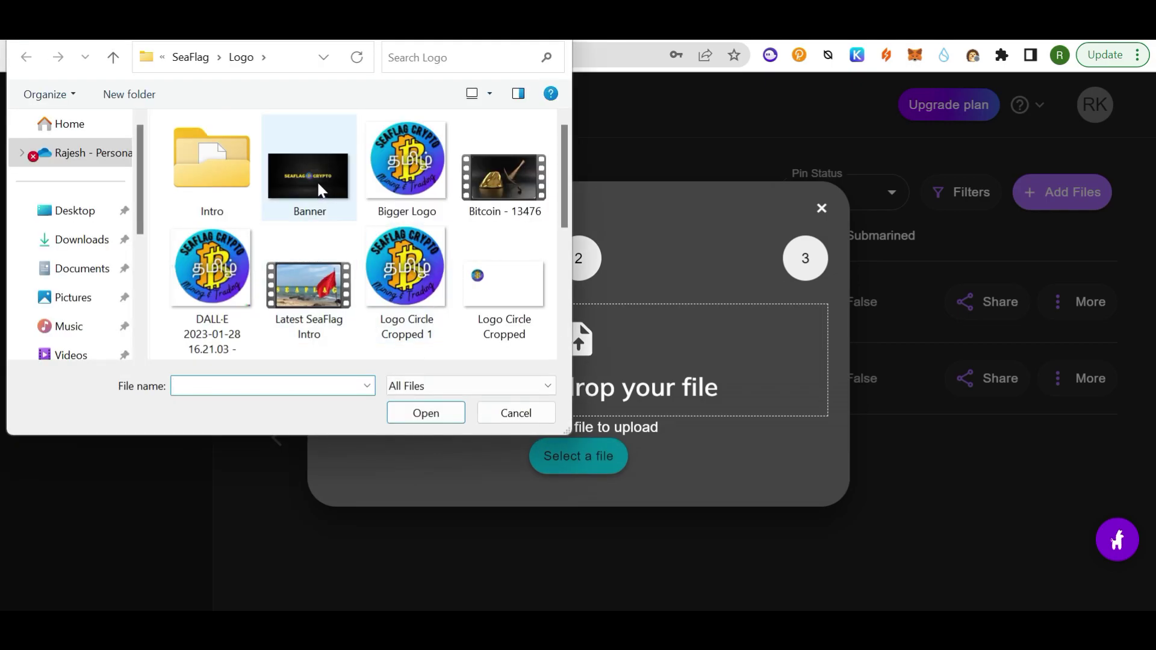
click(319, 188)
click(424, 415)
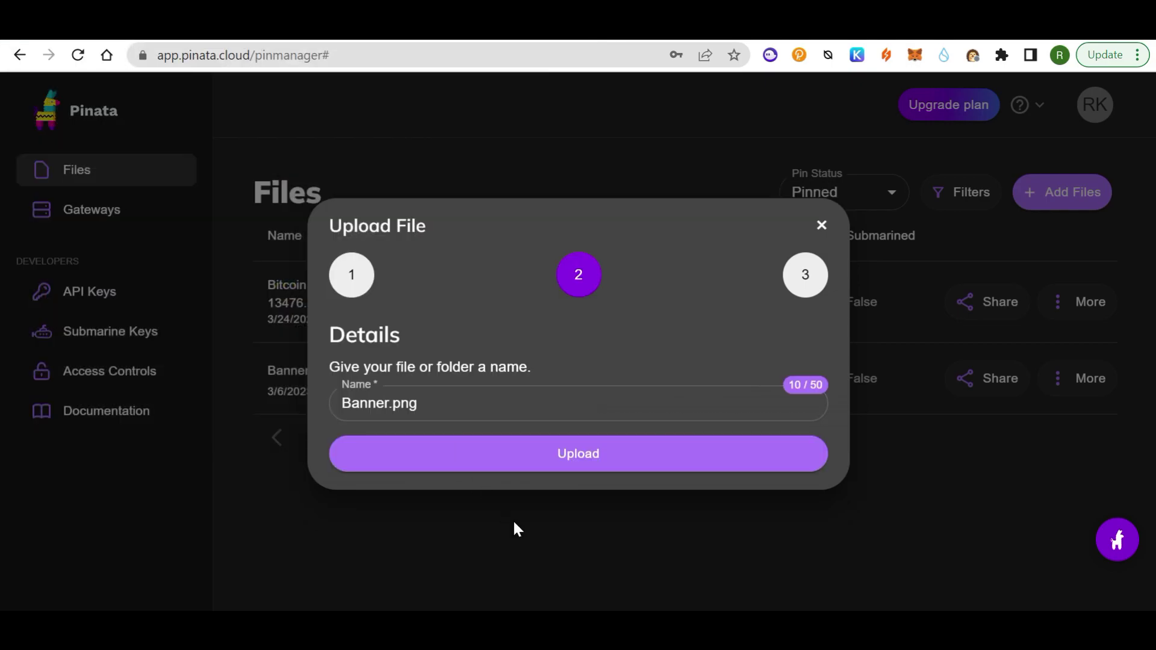
click(585, 460)
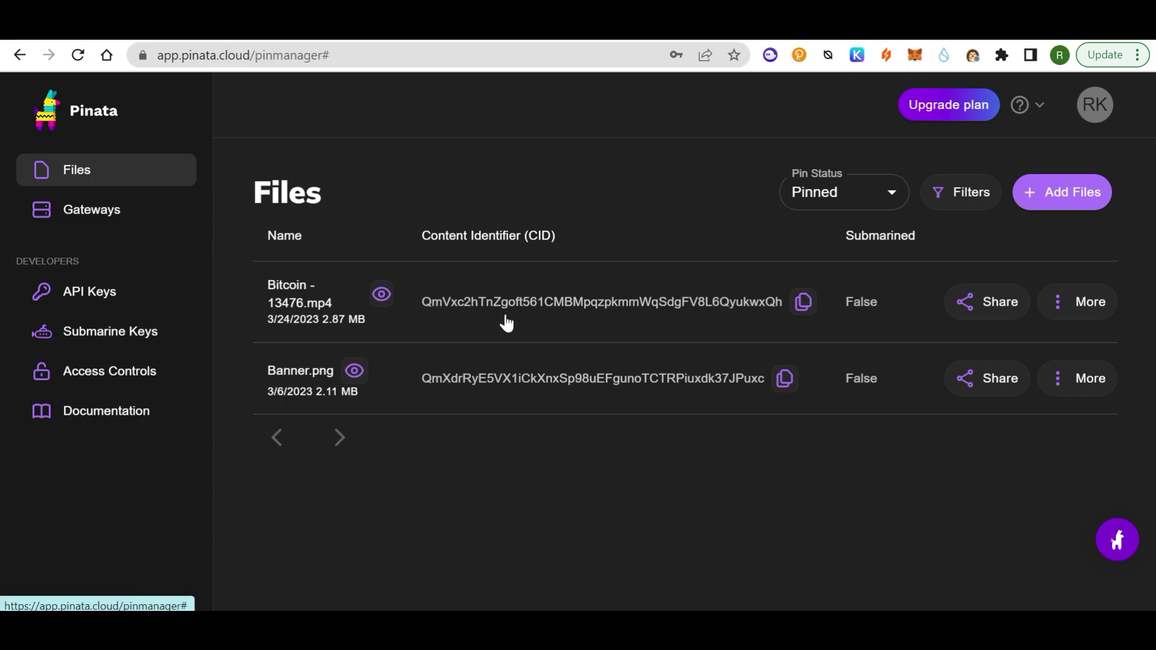
- Copy the CID of Bitcoin - 13476.mp4 from Pinata and paste it as the content address in zkSync Lite's Mint NFT form
click(801, 304)
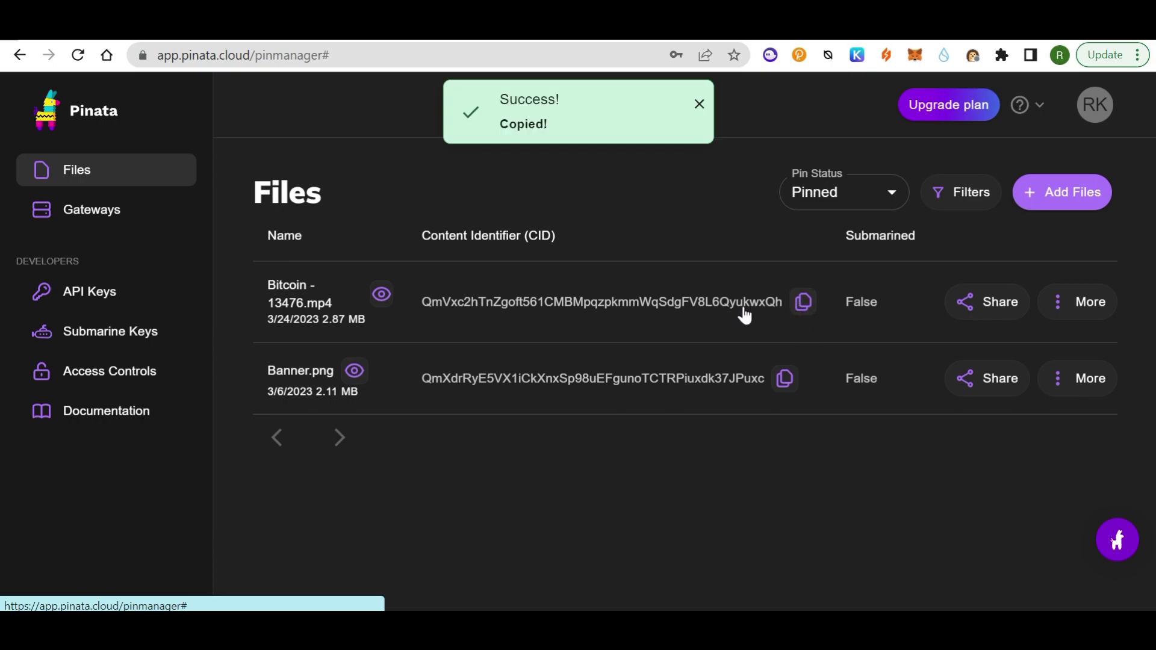
drag(443, 303, 626, 317)
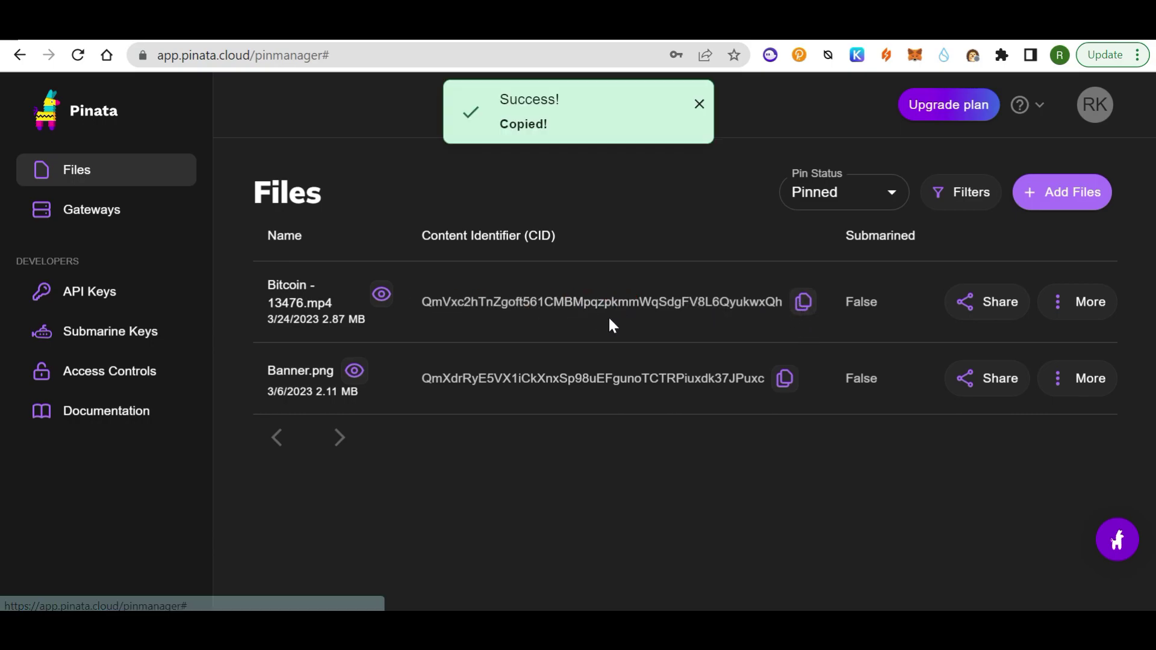
click(358, 42)
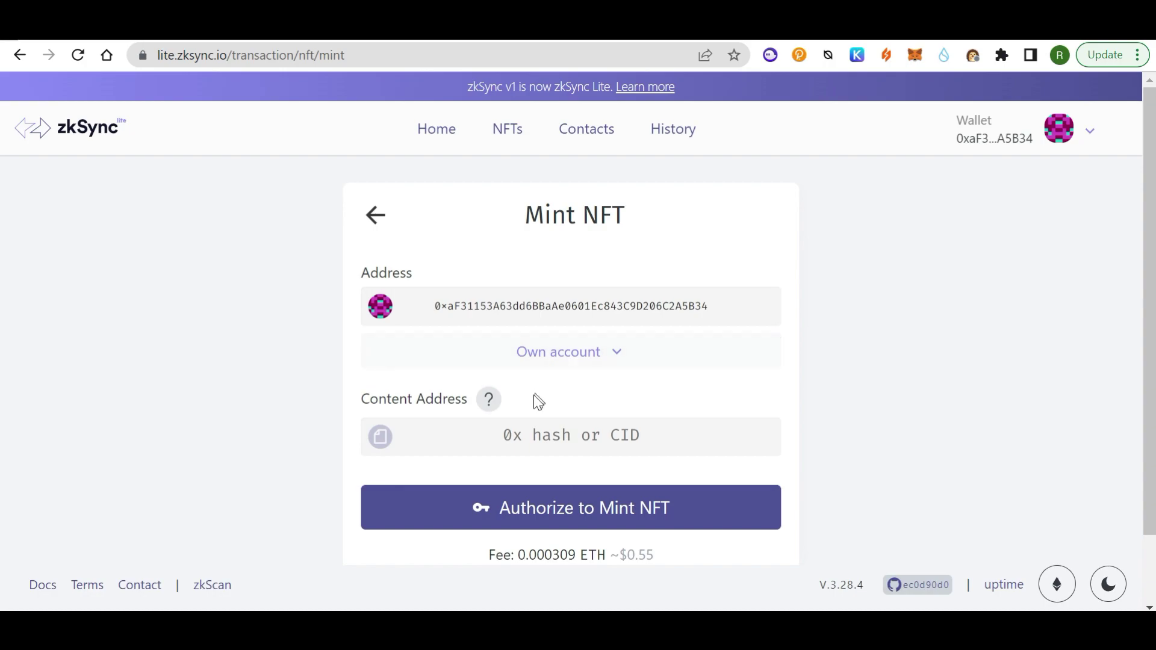
click(561, 434)
key(ctrl+v)
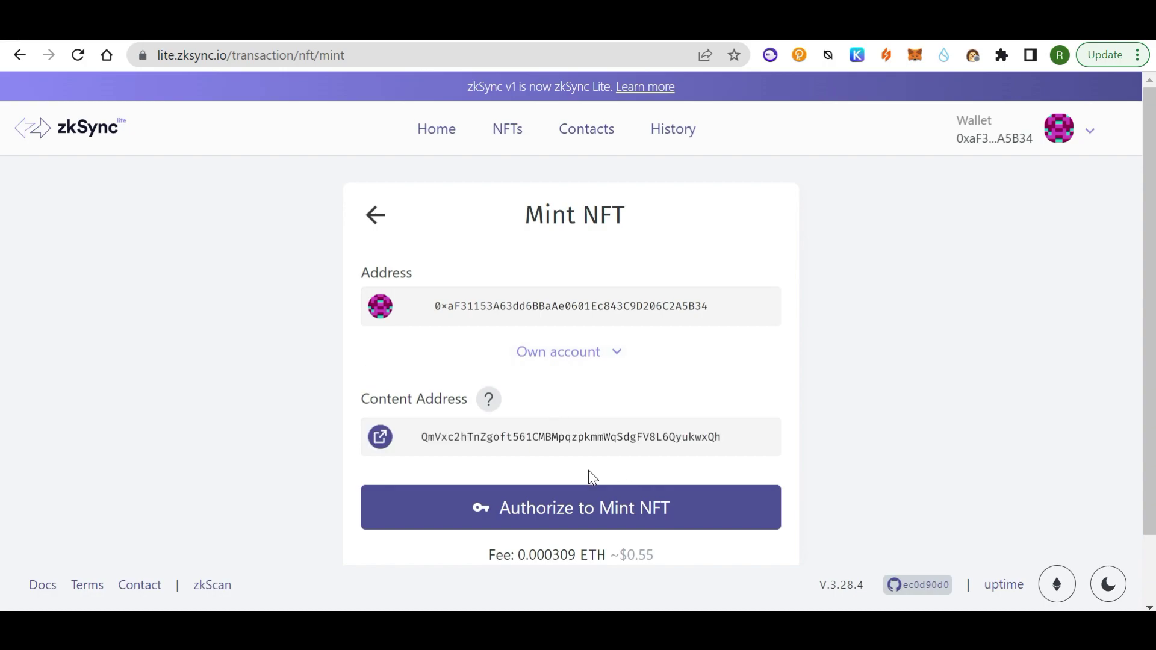
- Authorize the NFT minting, sign the zkSync account access request in MetaMask, and submit the mint
click(588, 525)
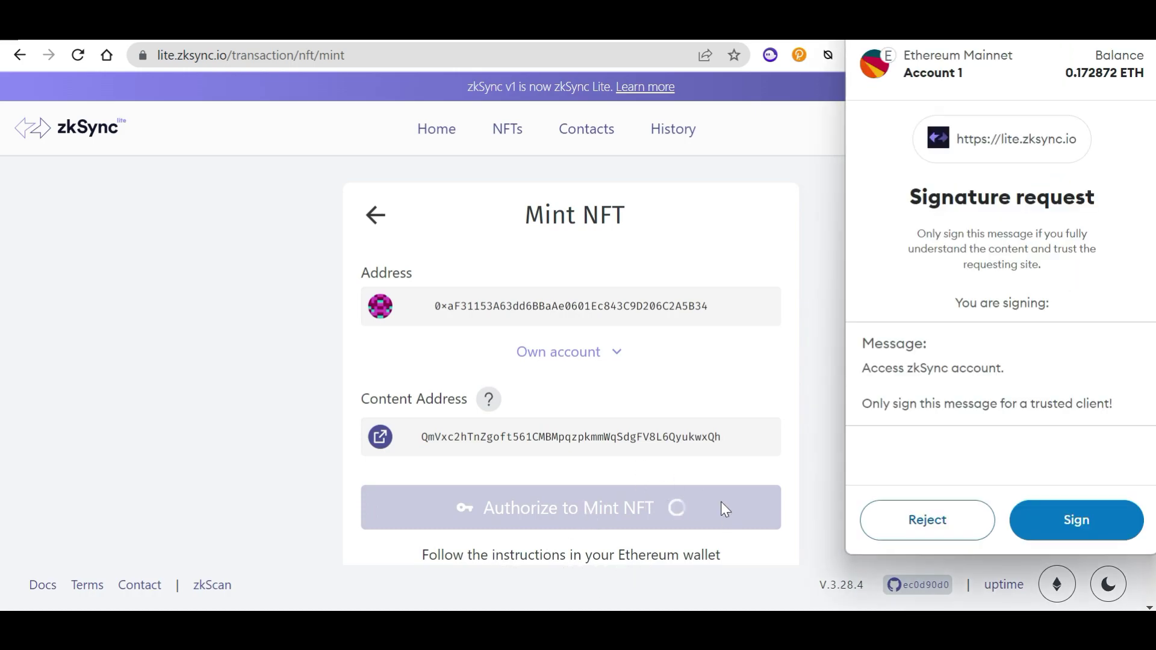
click(1049, 523)
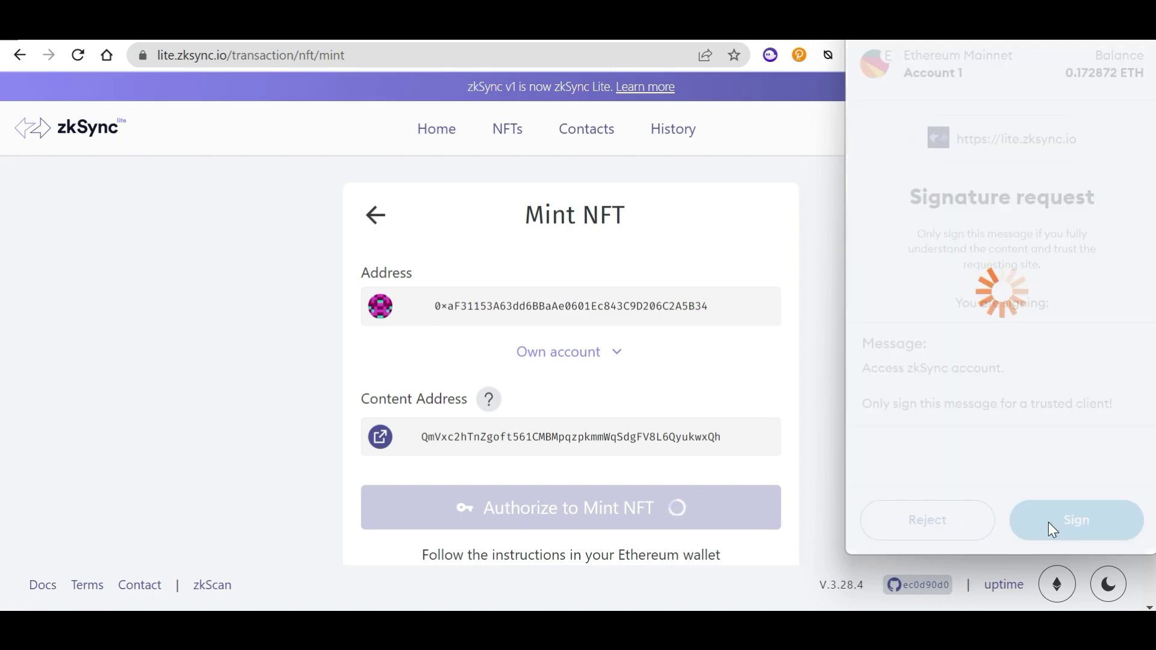
scroll(563, 432, down, 1)
click(548, 432)
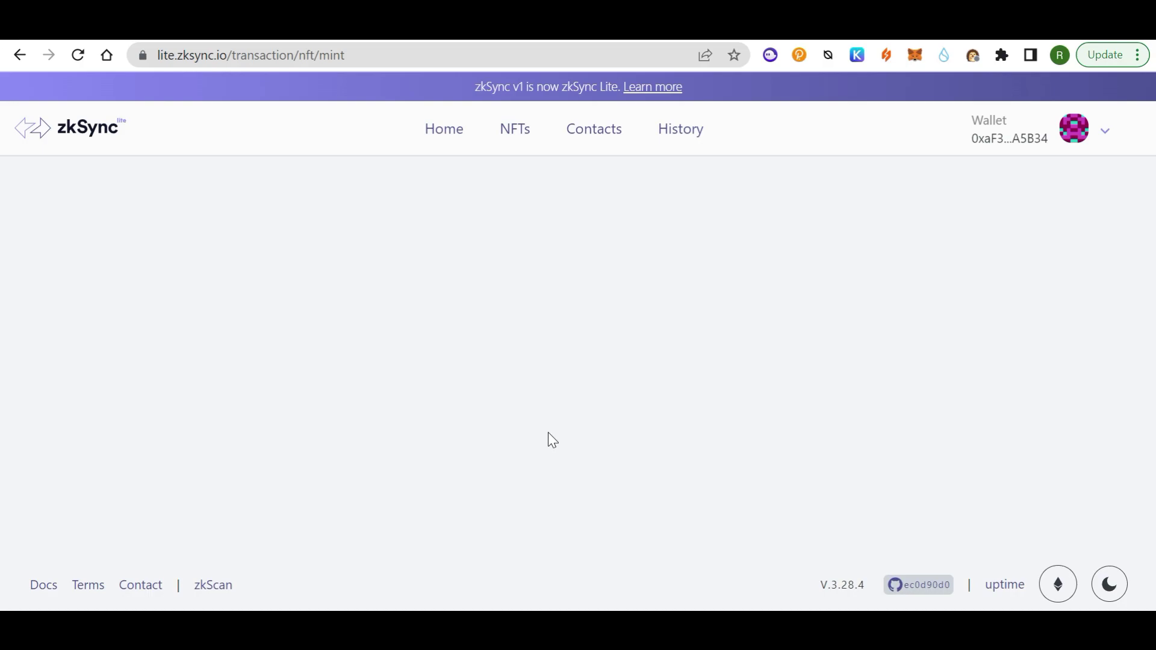
- Sign the NFT mint request in MetaMask and close the completed mint transaction
click(1056, 524)
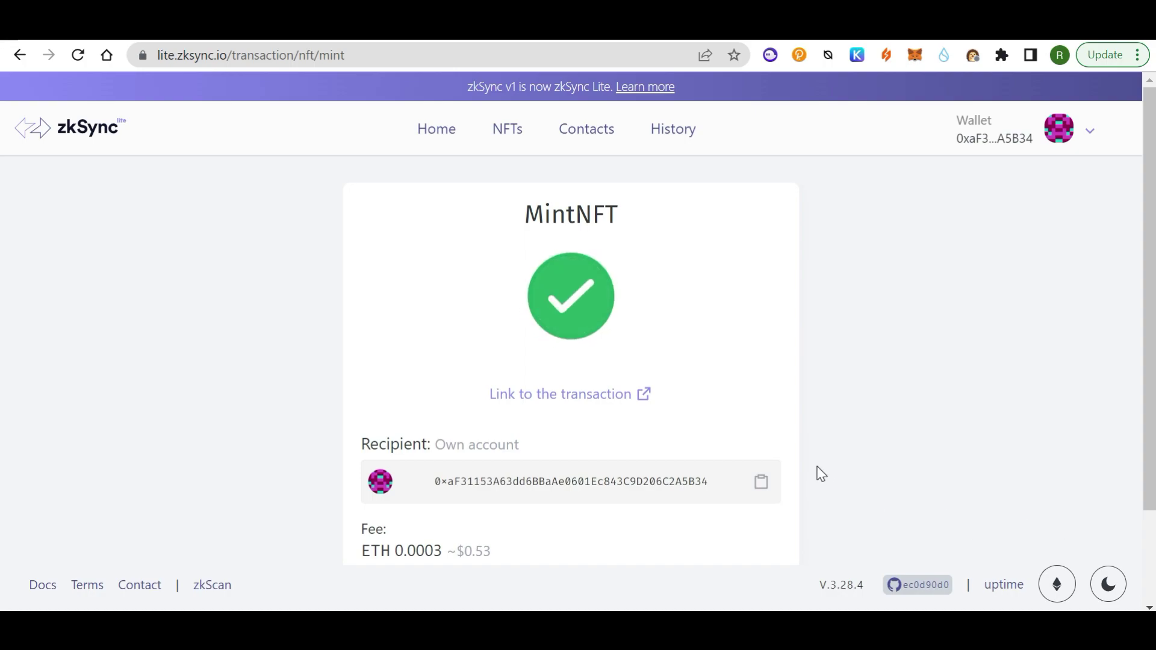
scroll(640, 361, down, 3)
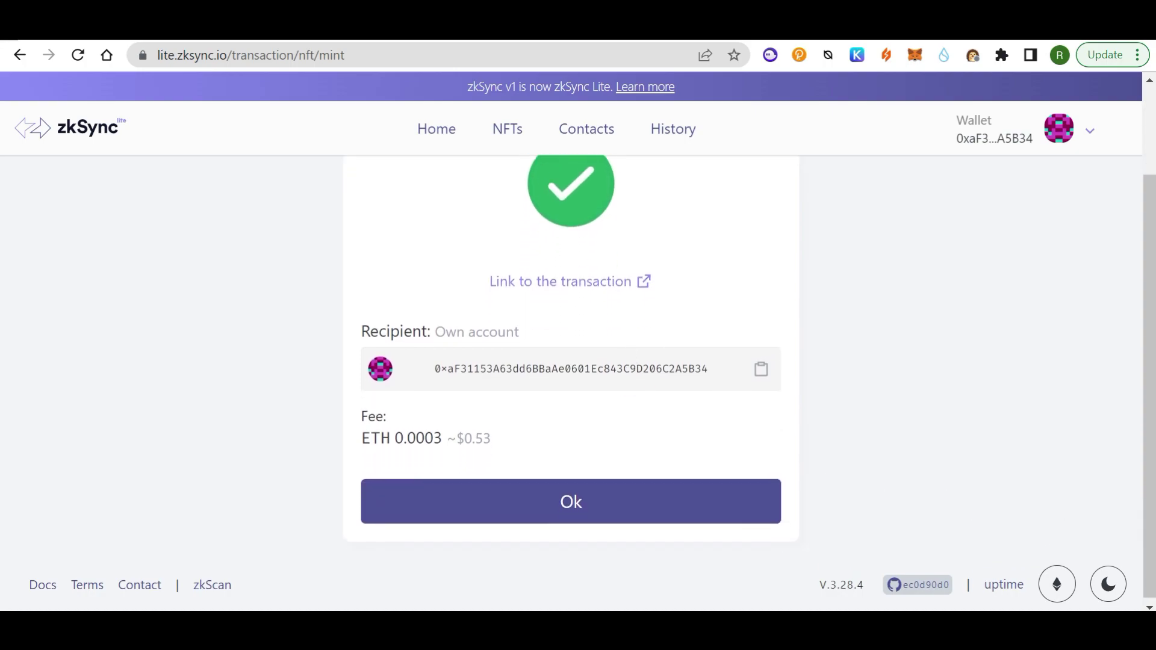
click(578, 512)
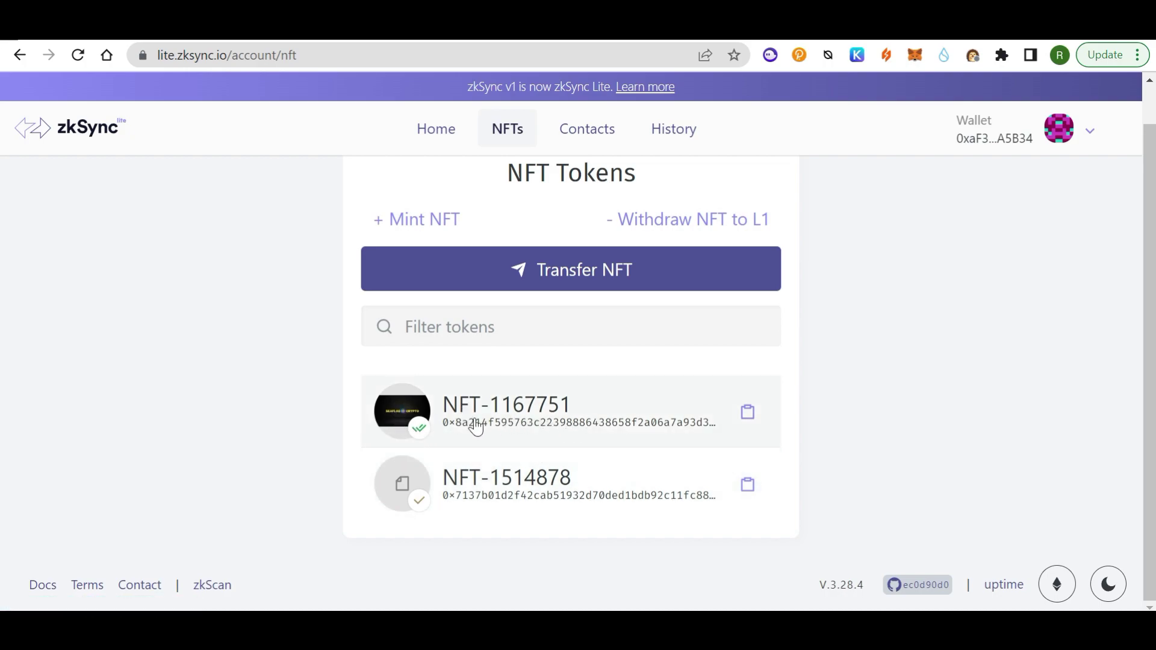
- Examine the details of NFT-1167751, including its content hash, and return to the NFT token list
click(404, 423)
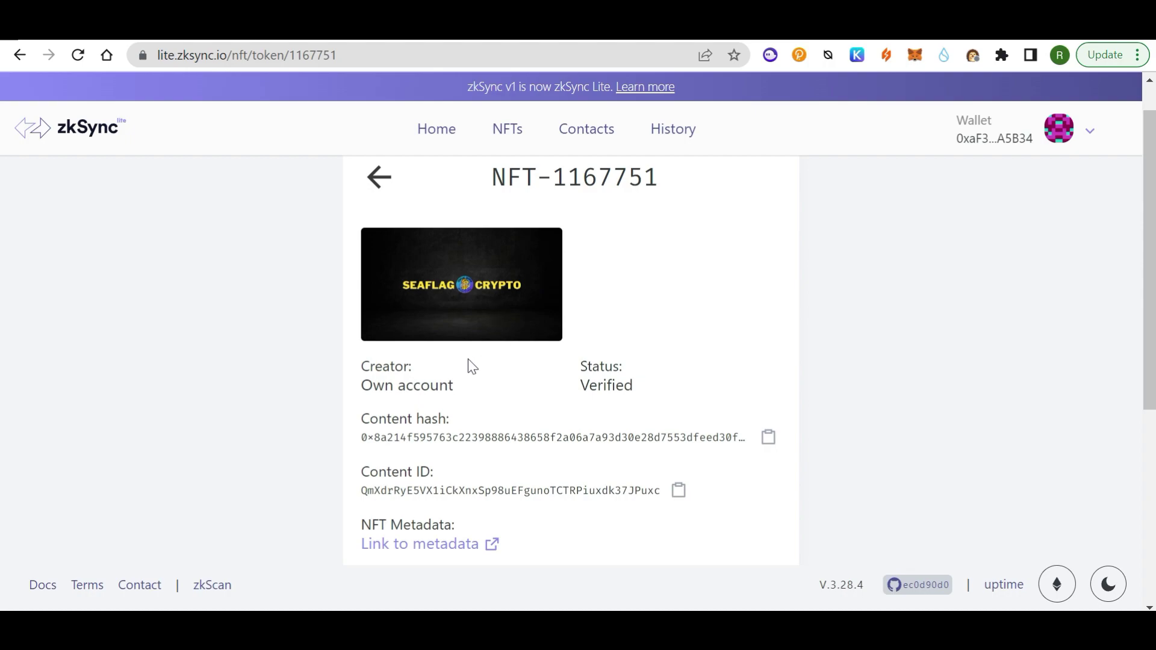
drag(452, 438, 507, 447)
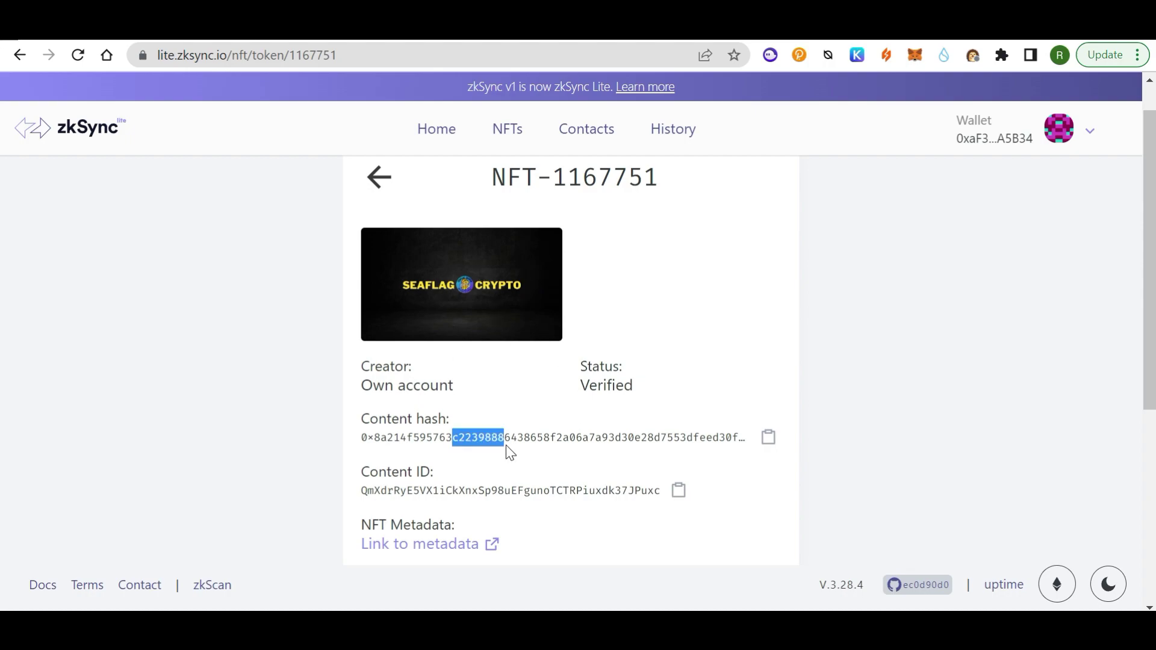
click(380, 176)
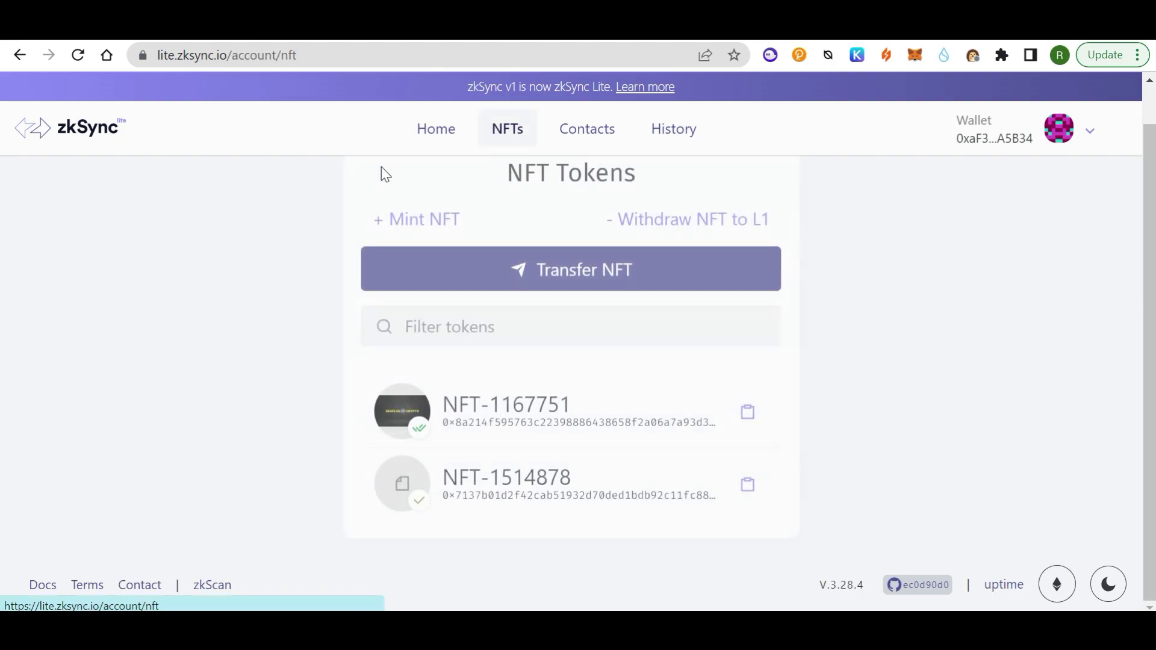
scroll(867, 398, up, 1)
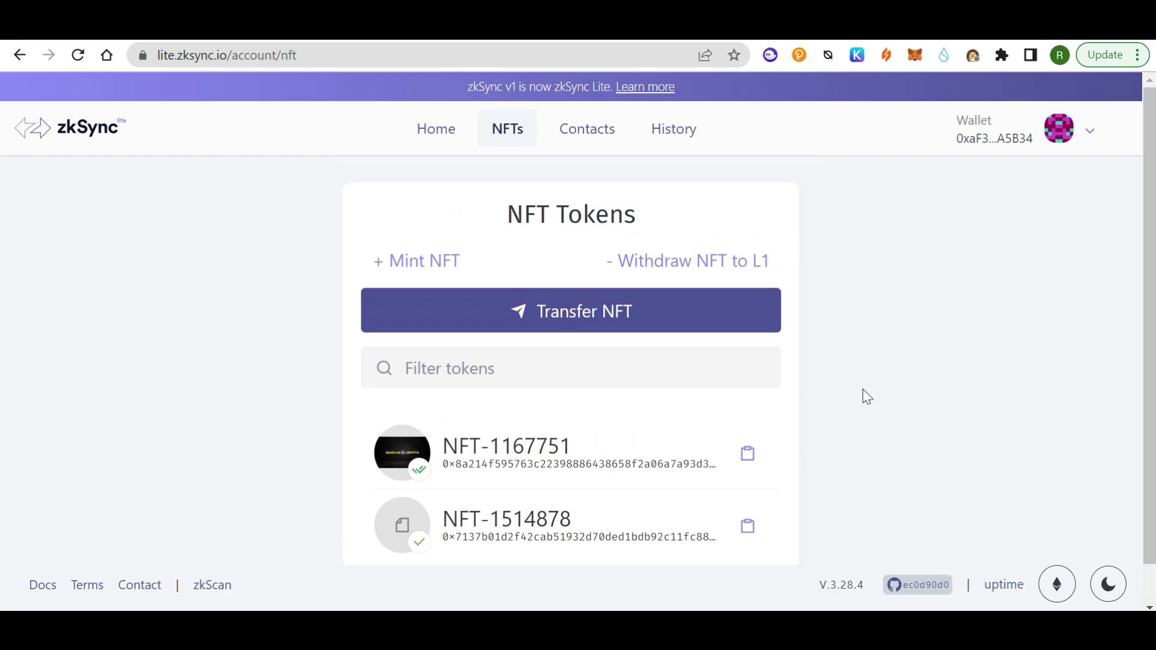
- Withdraw NFT-1167751 to the own account on Ethereum, signing the request in MetaMask and closing the finished transaction
click(686, 277)
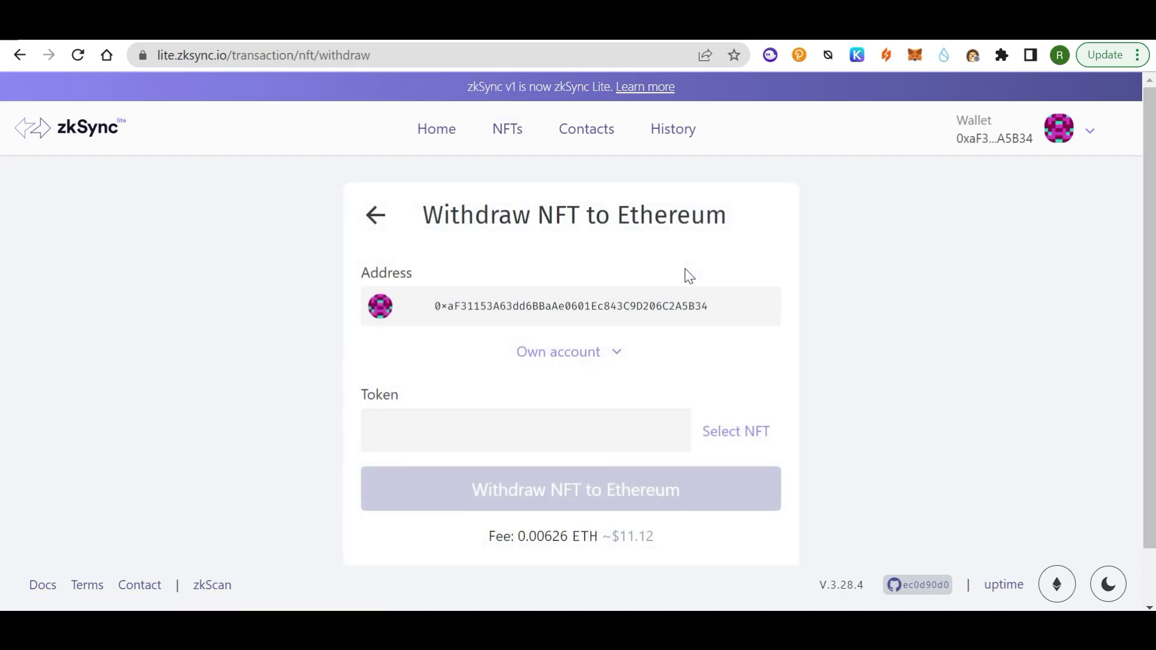
click(732, 436)
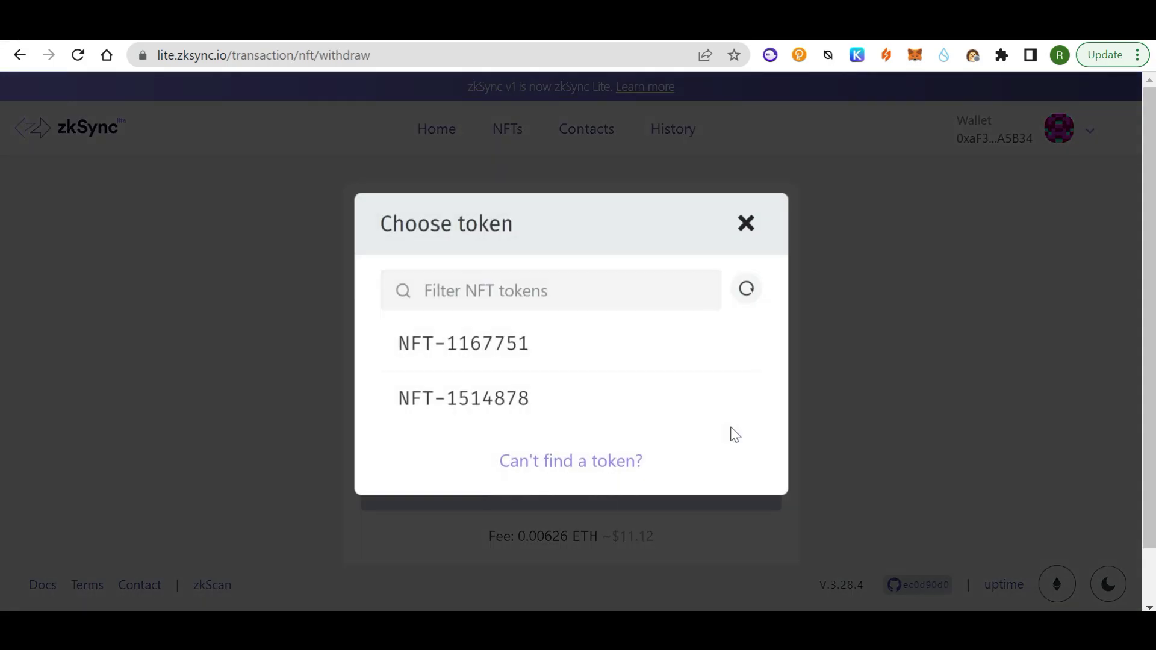
click(483, 360)
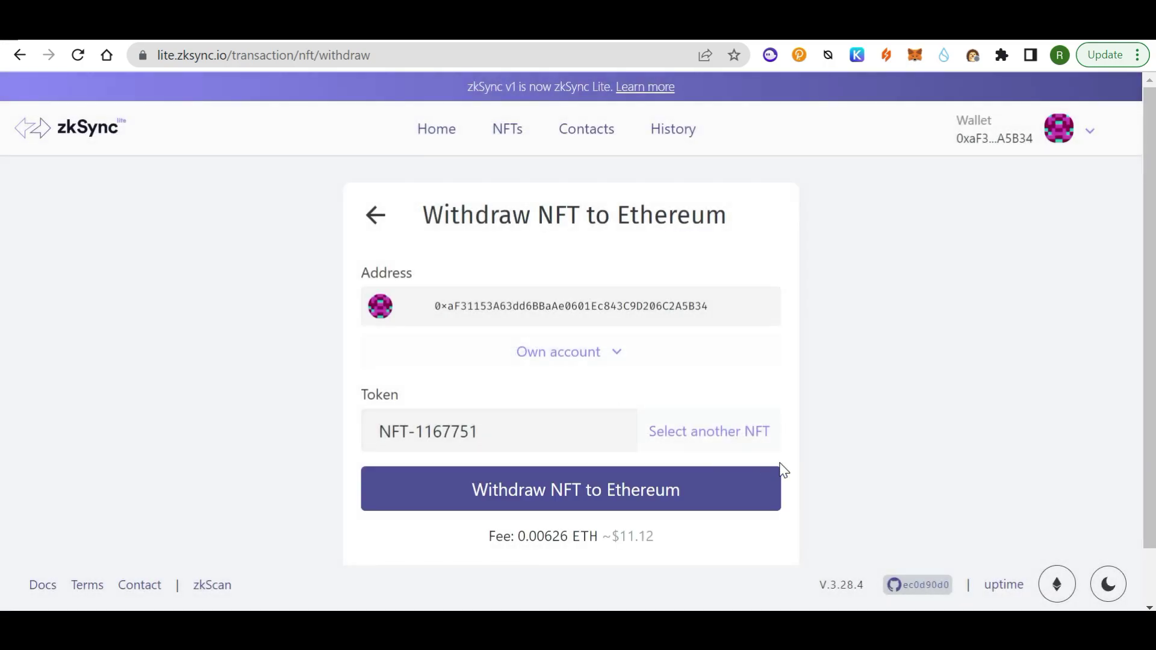
scroll(780, 469, down, 1)
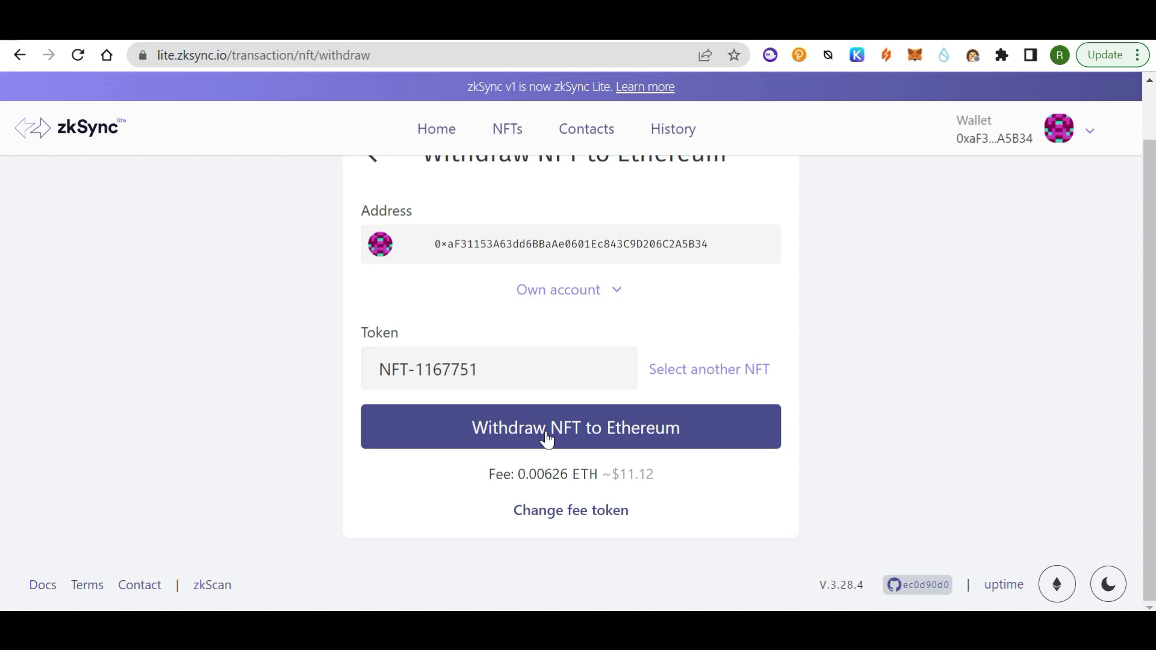
click(547, 440)
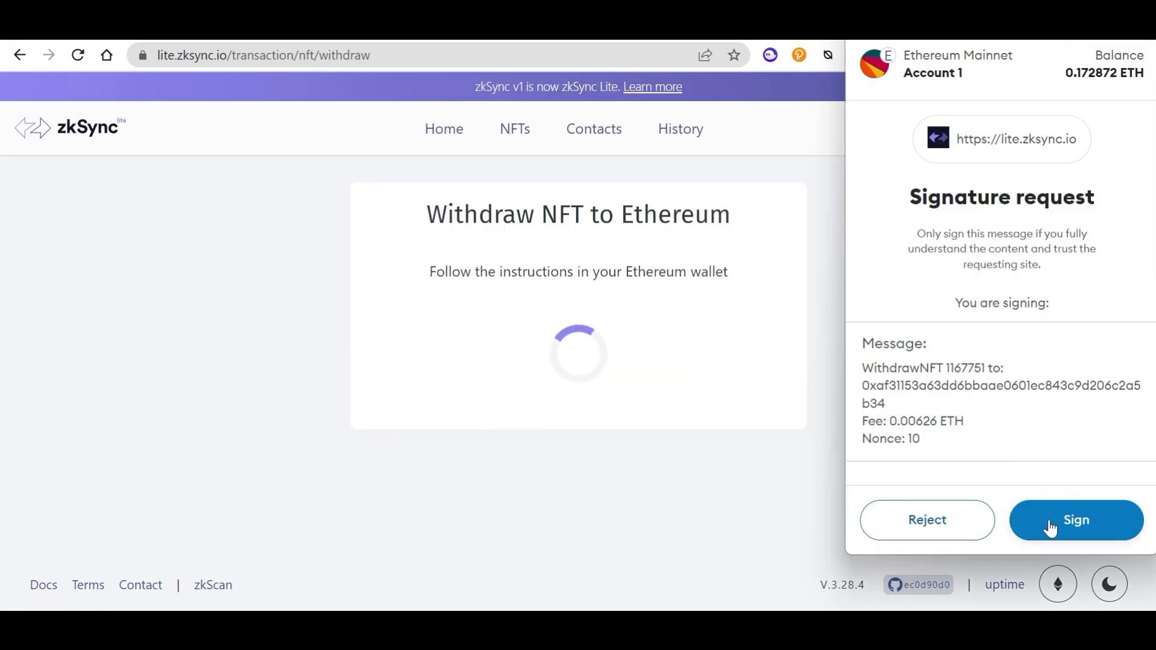
click(1048, 526)
click(524, 509)
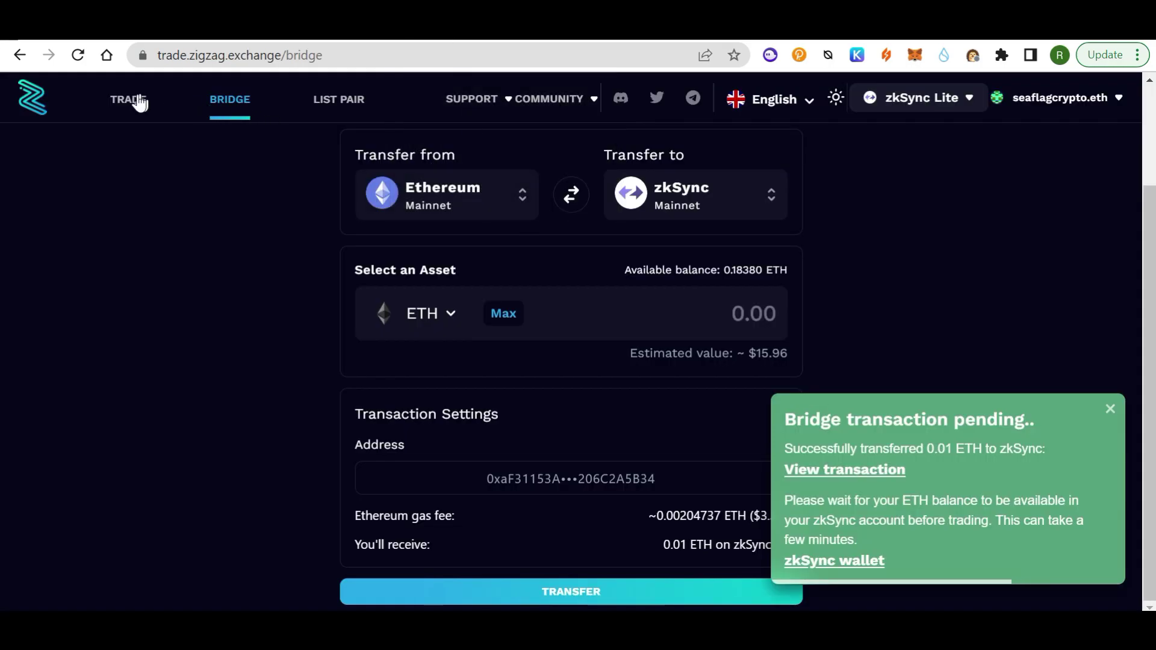
- Switch to ZigZag and open its trading page for the ETH/USDC market
click(140, 100)
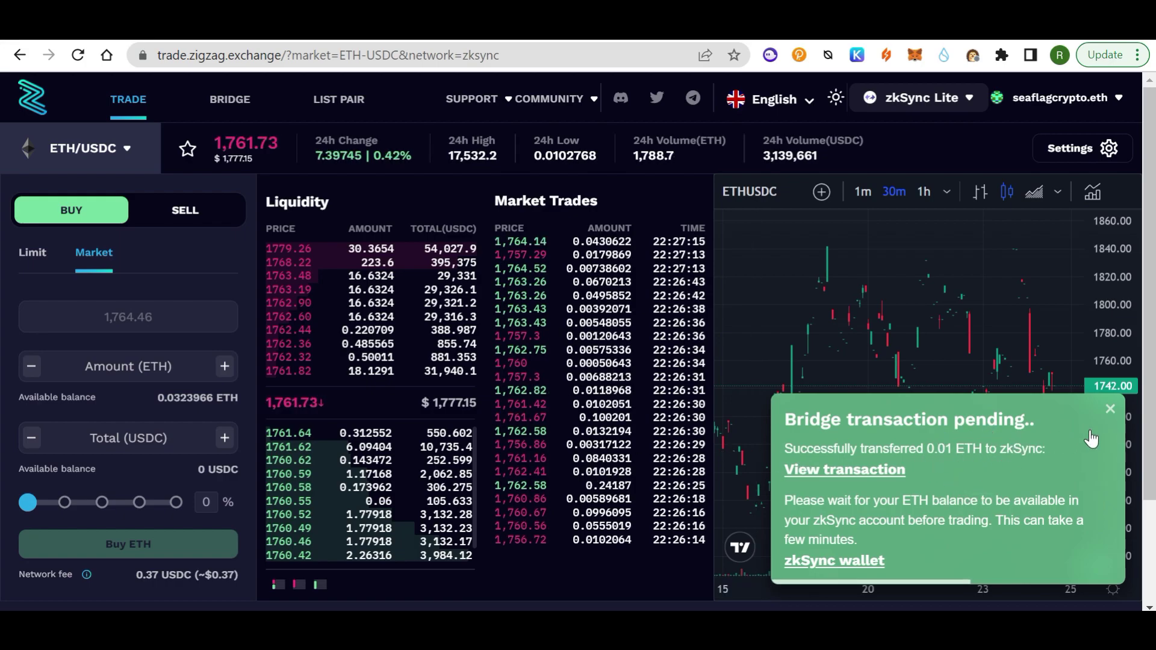
scroll(150, 416, down, 2)
scroll(121, 155, up, 2)
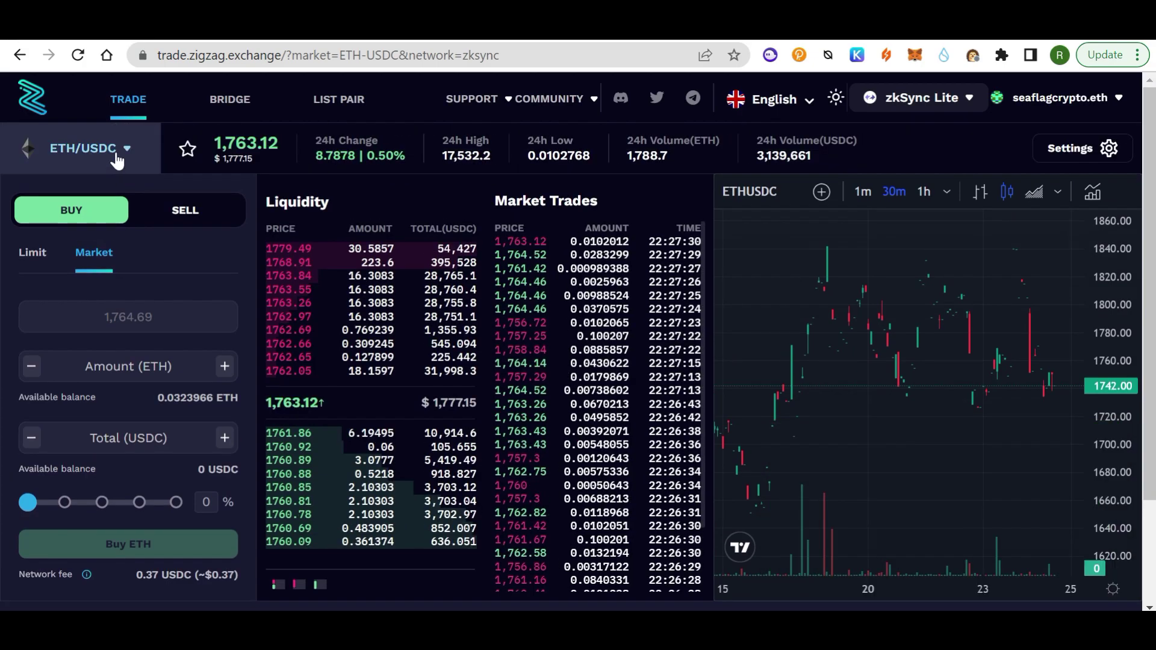
- Browse ZigZag's list of token pairs and open the LINK/ETH market
click(122, 149)
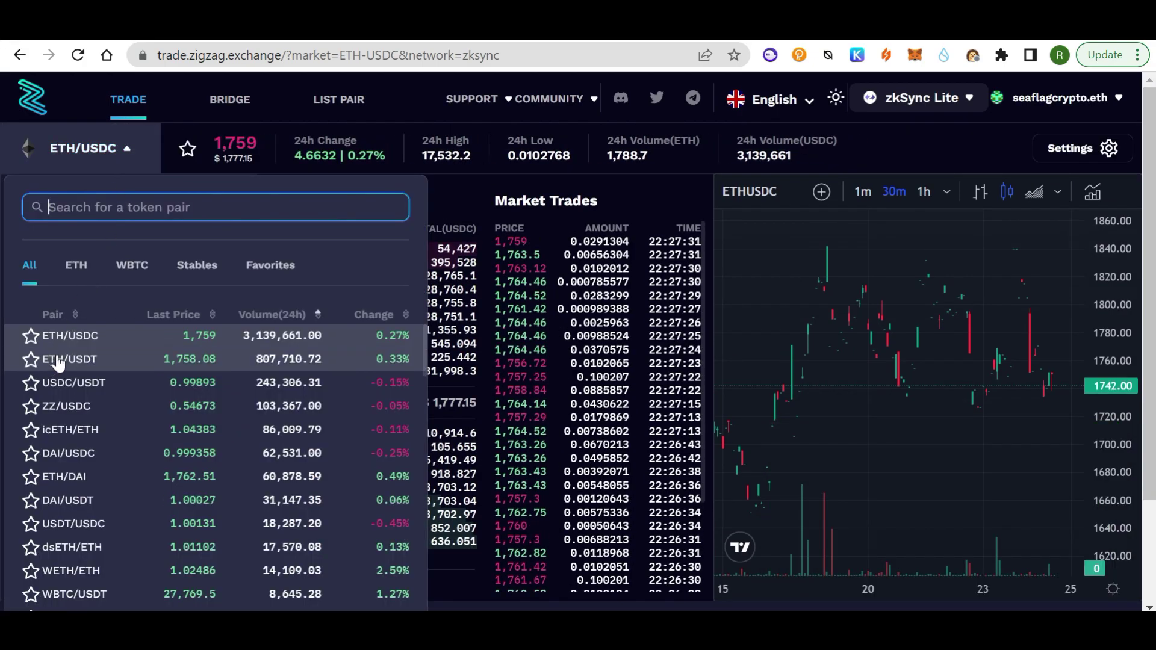
scroll(51, 364, down, 2)
scroll(57, 367, up, 2)
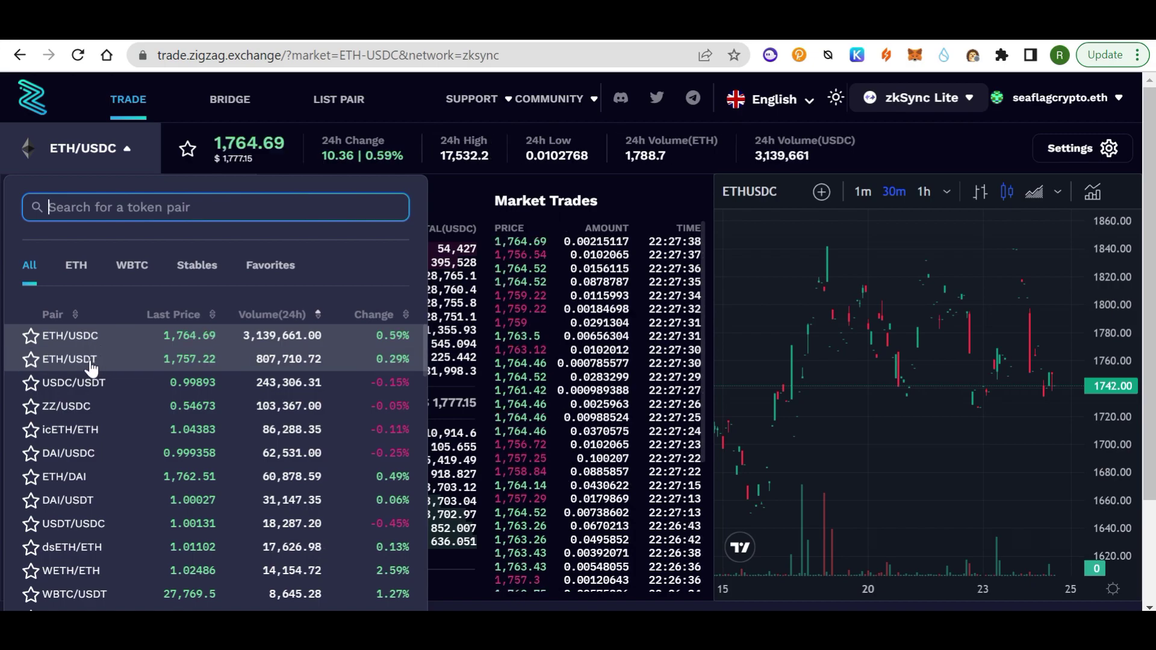
scroll(91, 367, down, 3)
scroll(91, 466, down, 5)
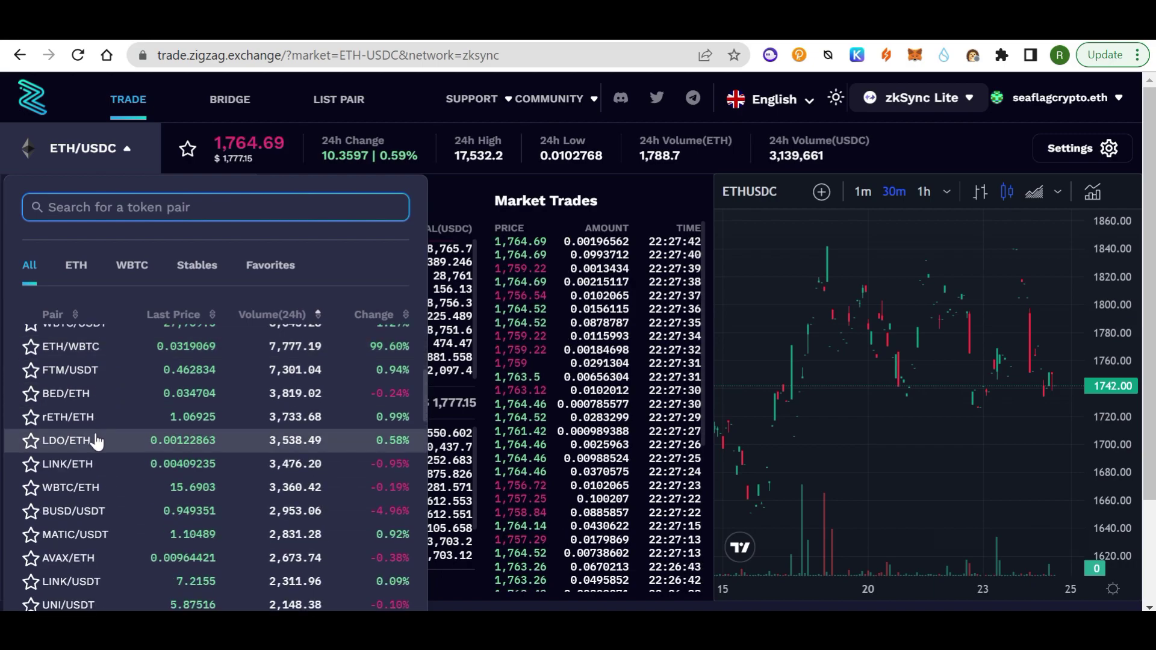
scroll(96, 441, up, 7)
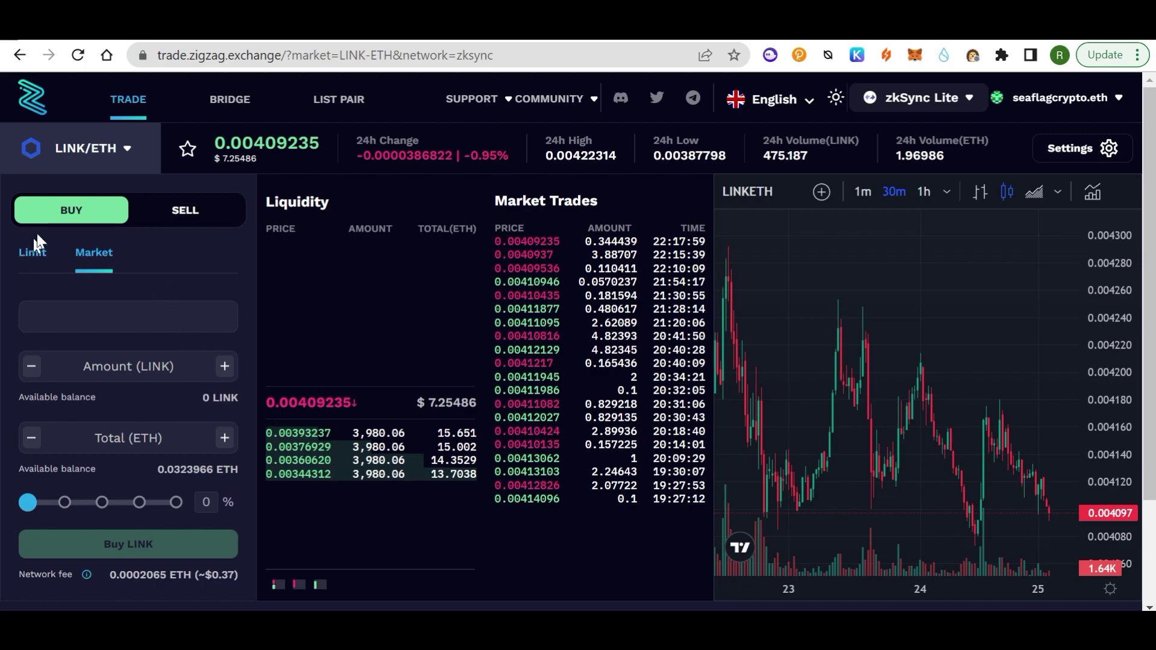
- Switch the trading market to ETH/USDC and close the list of token pairs
click(99, 153)
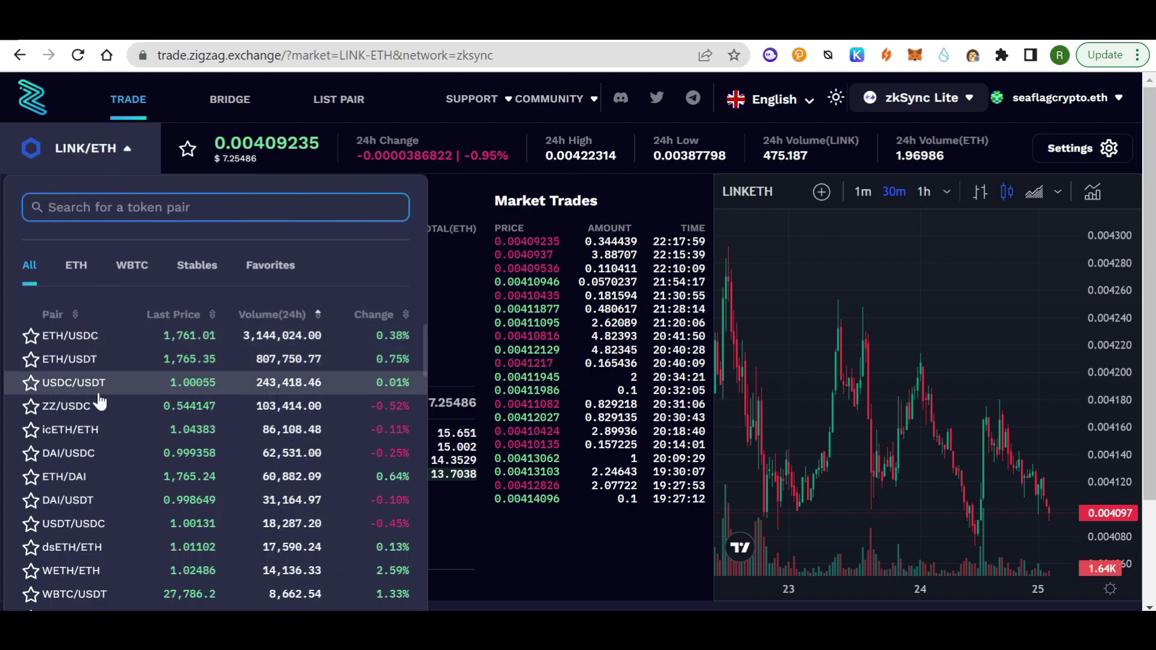
click(85, 336)
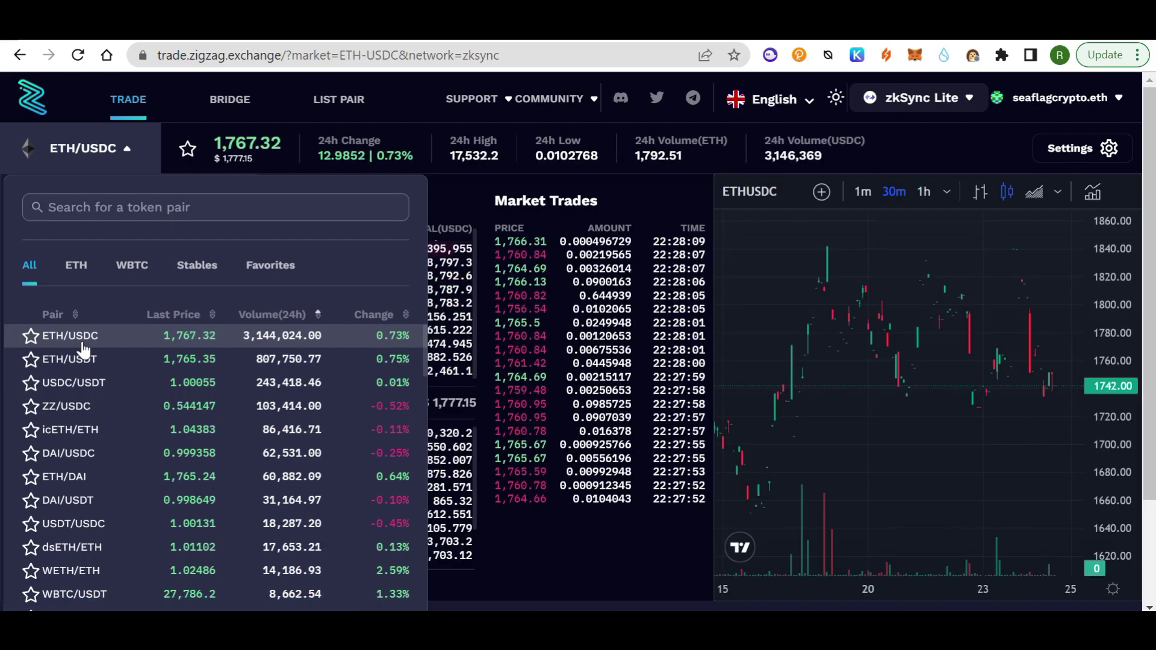
click(588, 559)
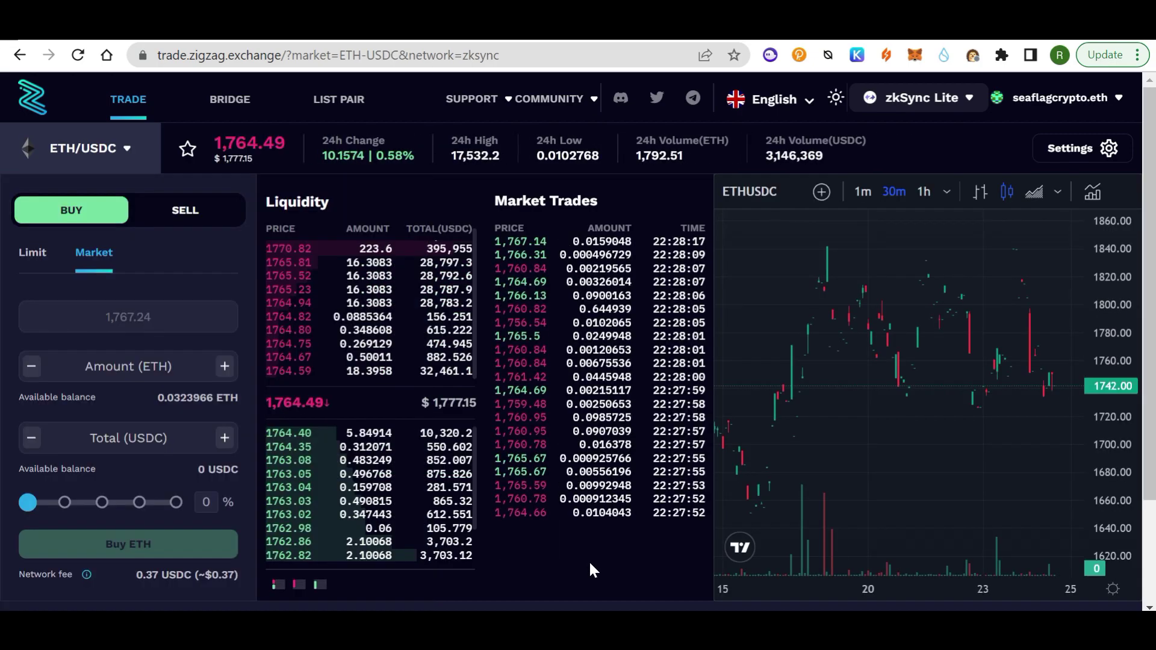
- Set up a limit sell order on ETH/USDC with an amount of 0.01 ETH
click(182, 212)
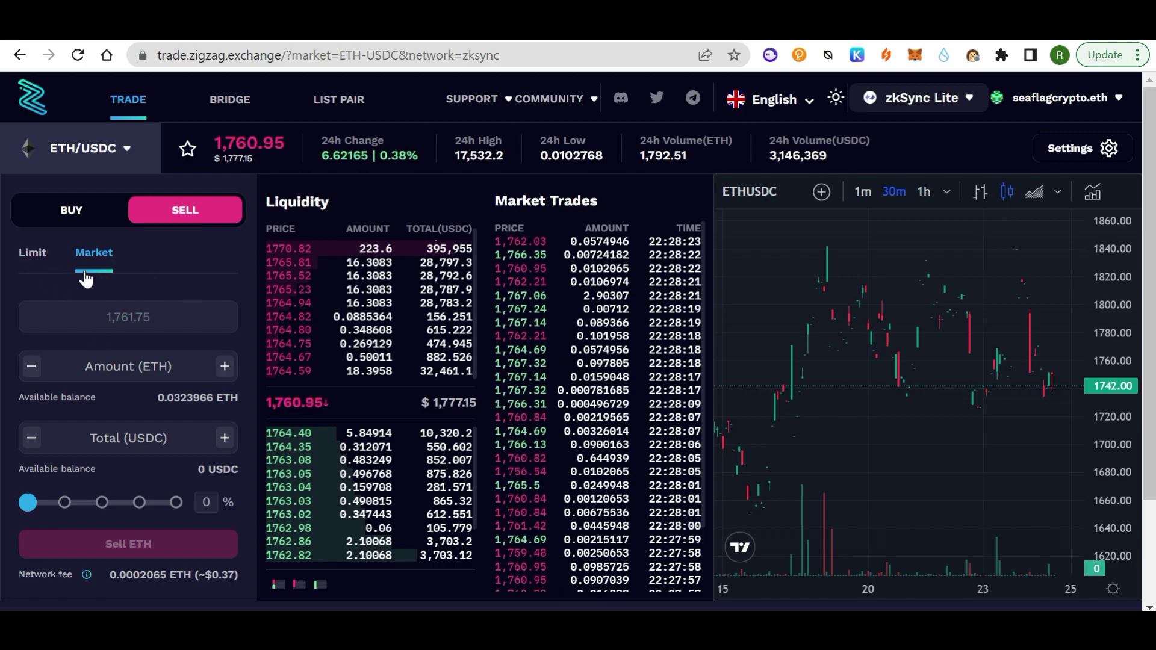
click(30, 256)
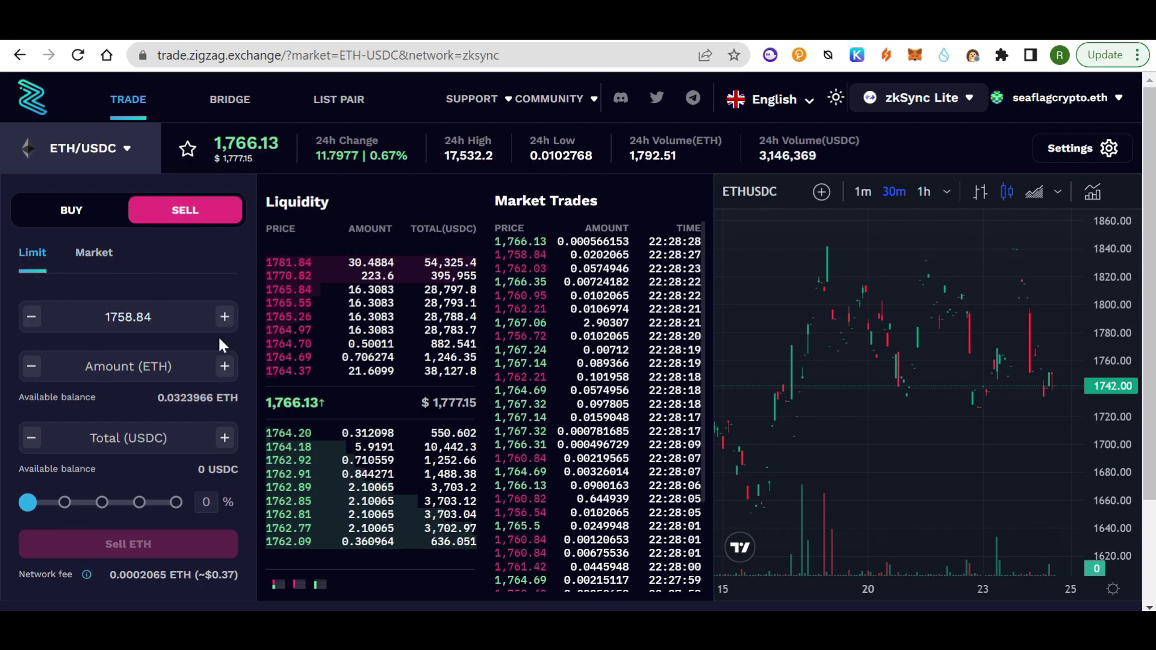
click(65, 502)
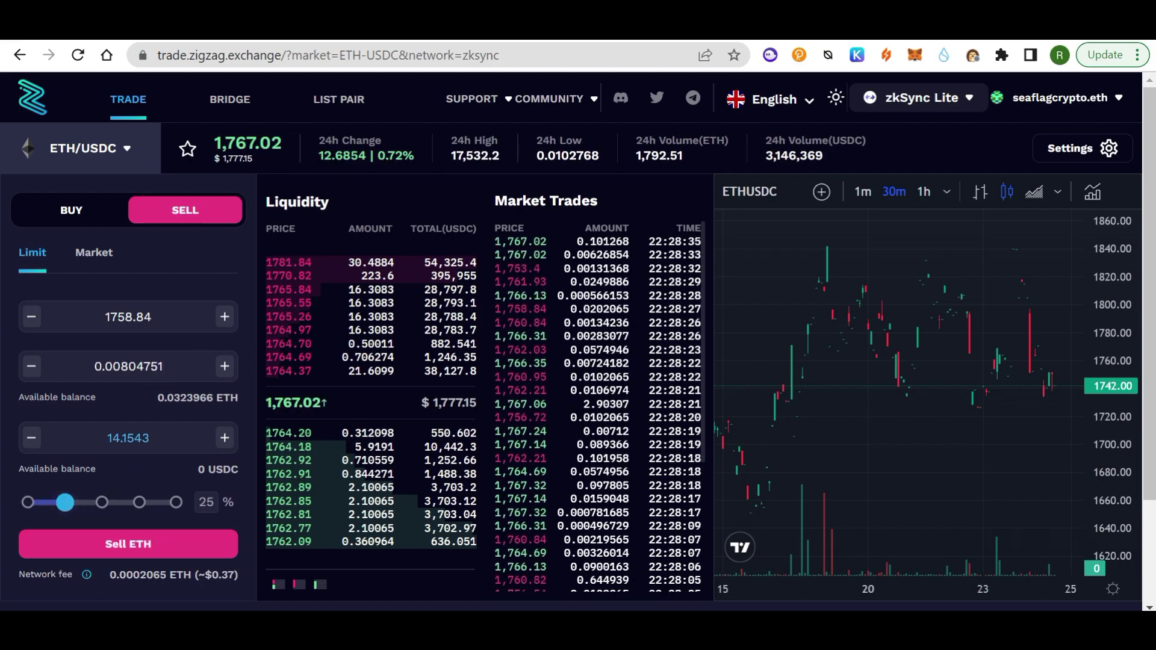
triple_click(129, 366)
text(0.01)
- Re-enter the limit price of the ETH sell order, starting with the digits 176
drag(151, 317, 118, 317)
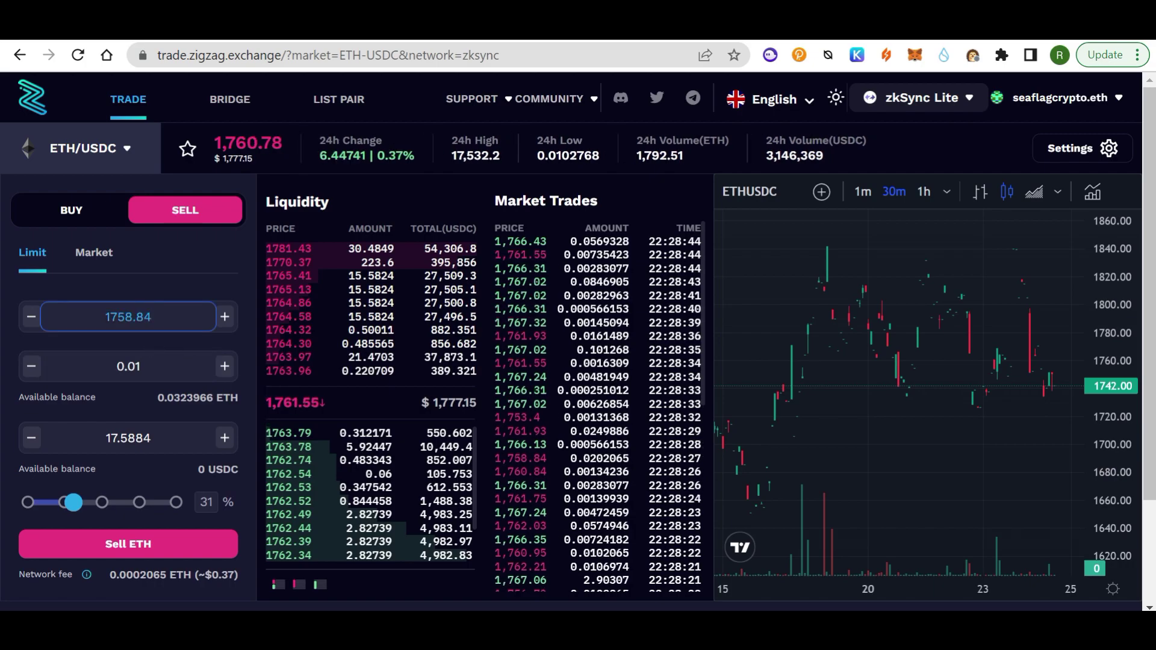
text(5)
key(BackSpace)
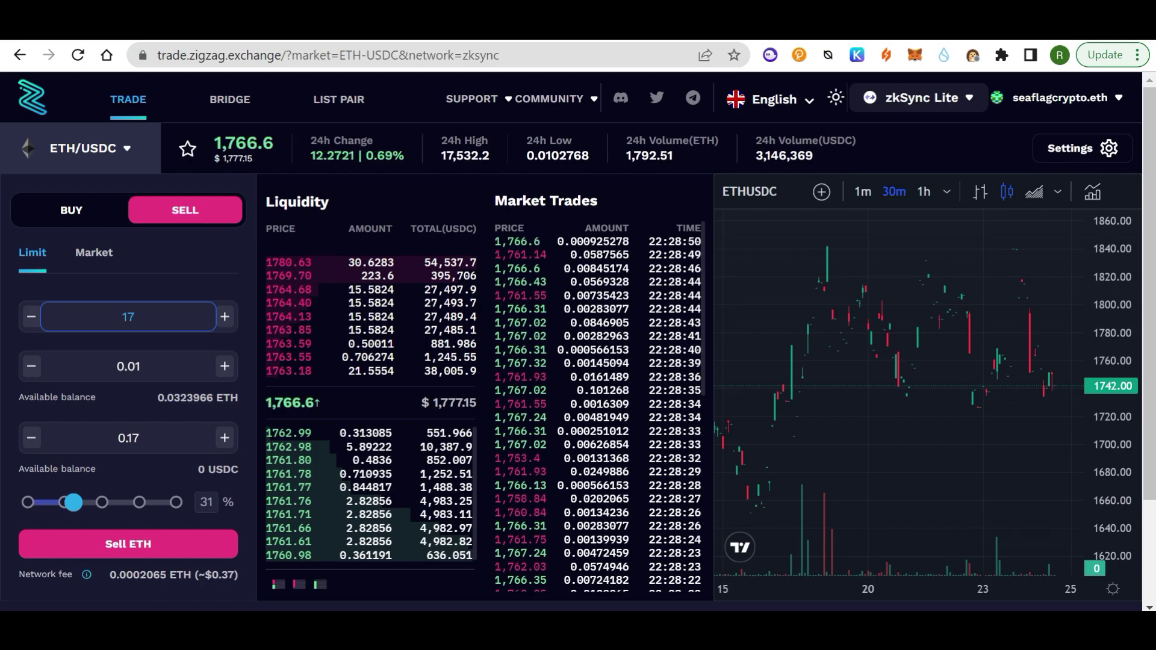
text(64)
key(BackSpace)
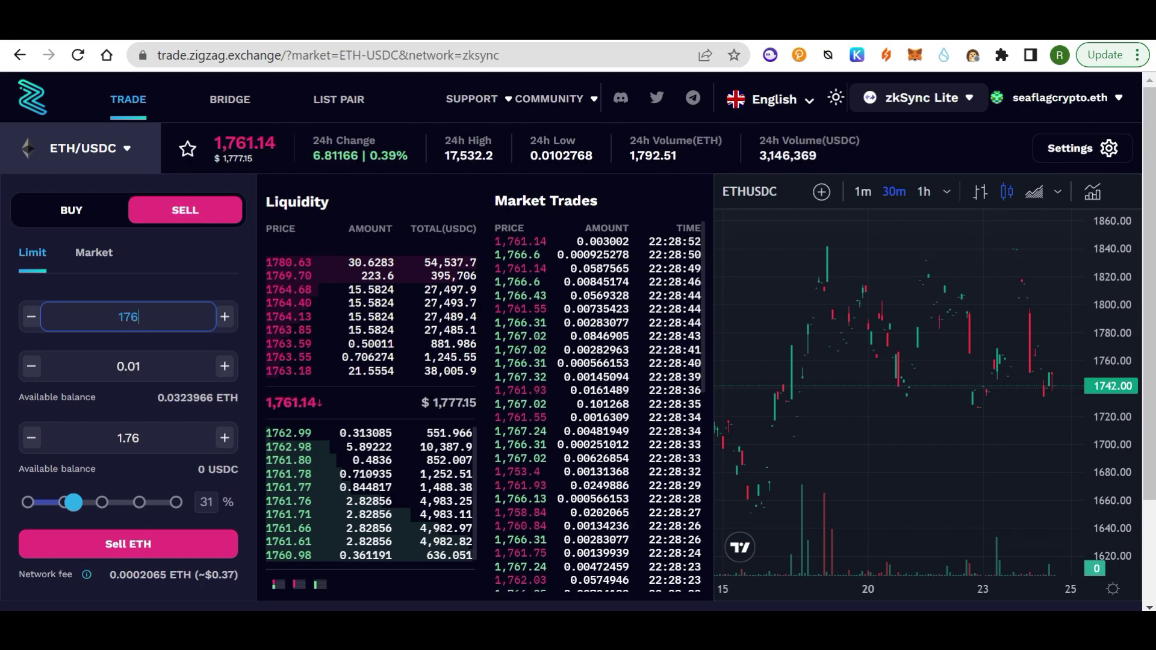